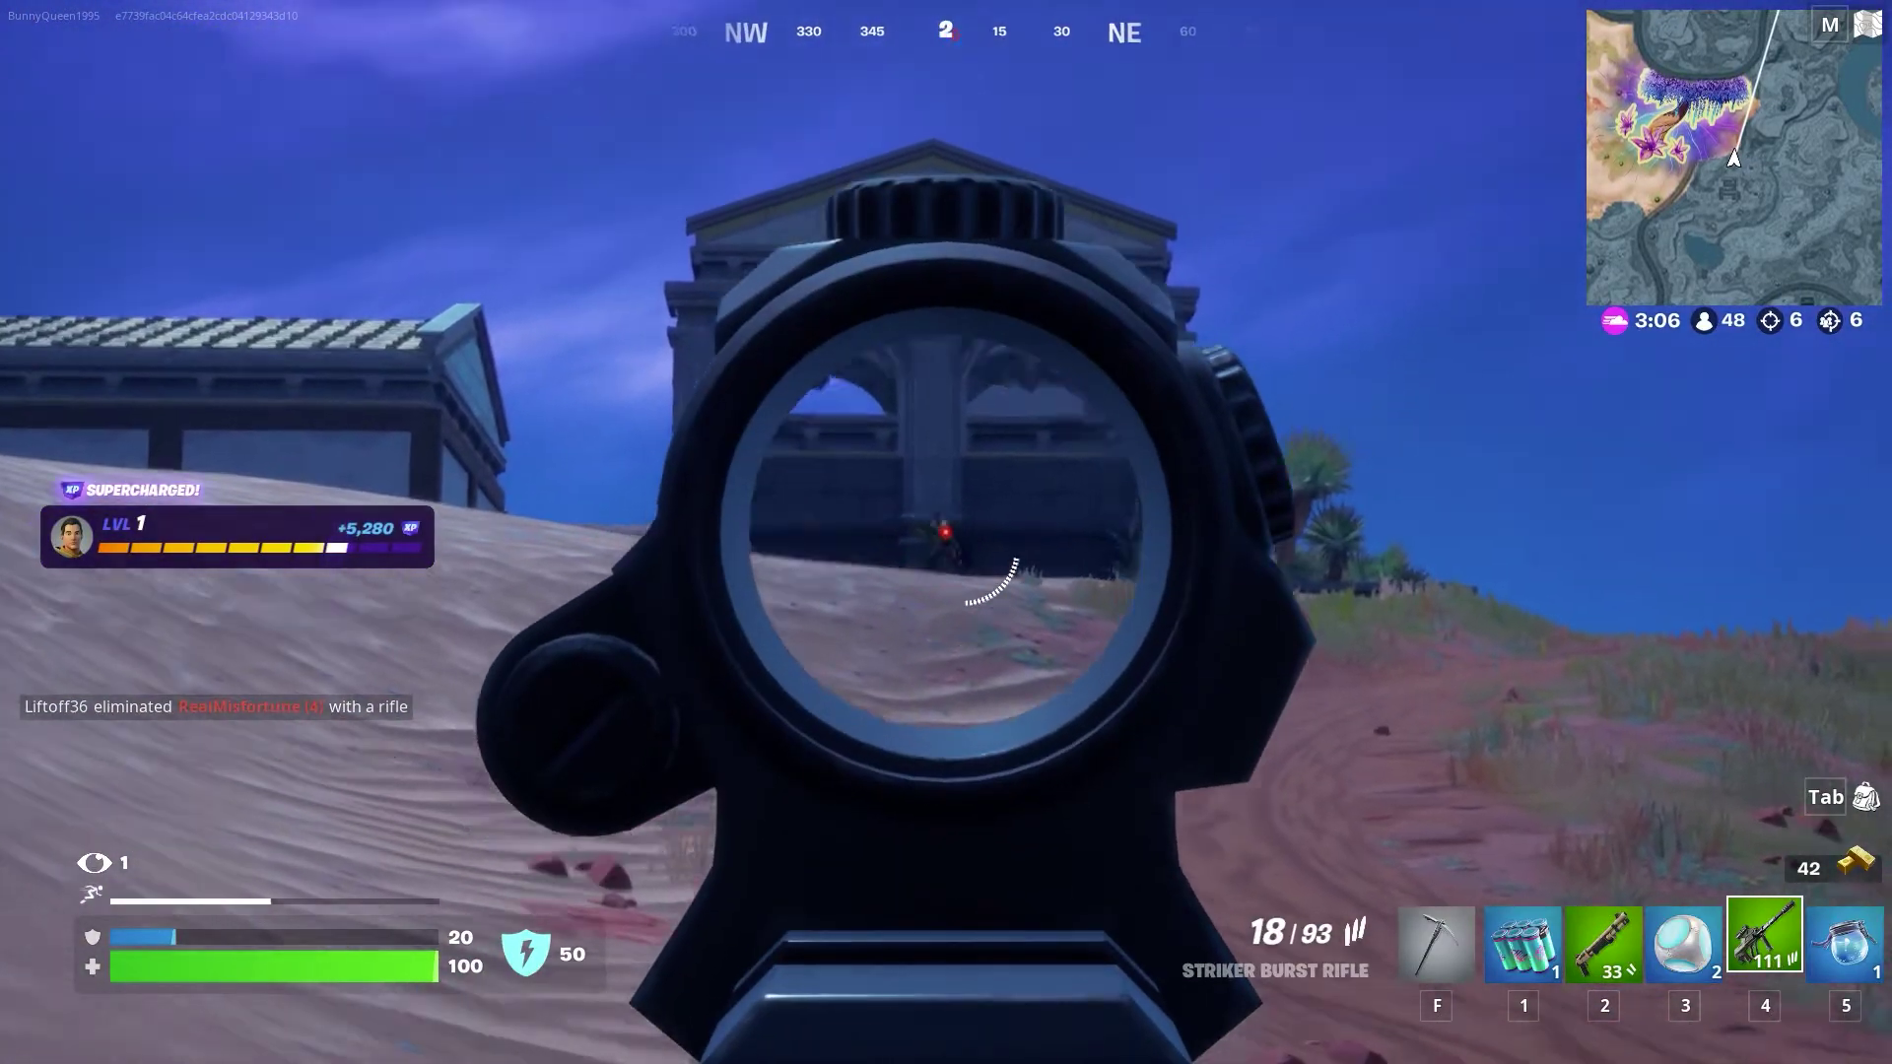
{"action": "left_click", "coordinate": [946, 532]}
{"action": "left_click", "coordinate": [946, 532]}
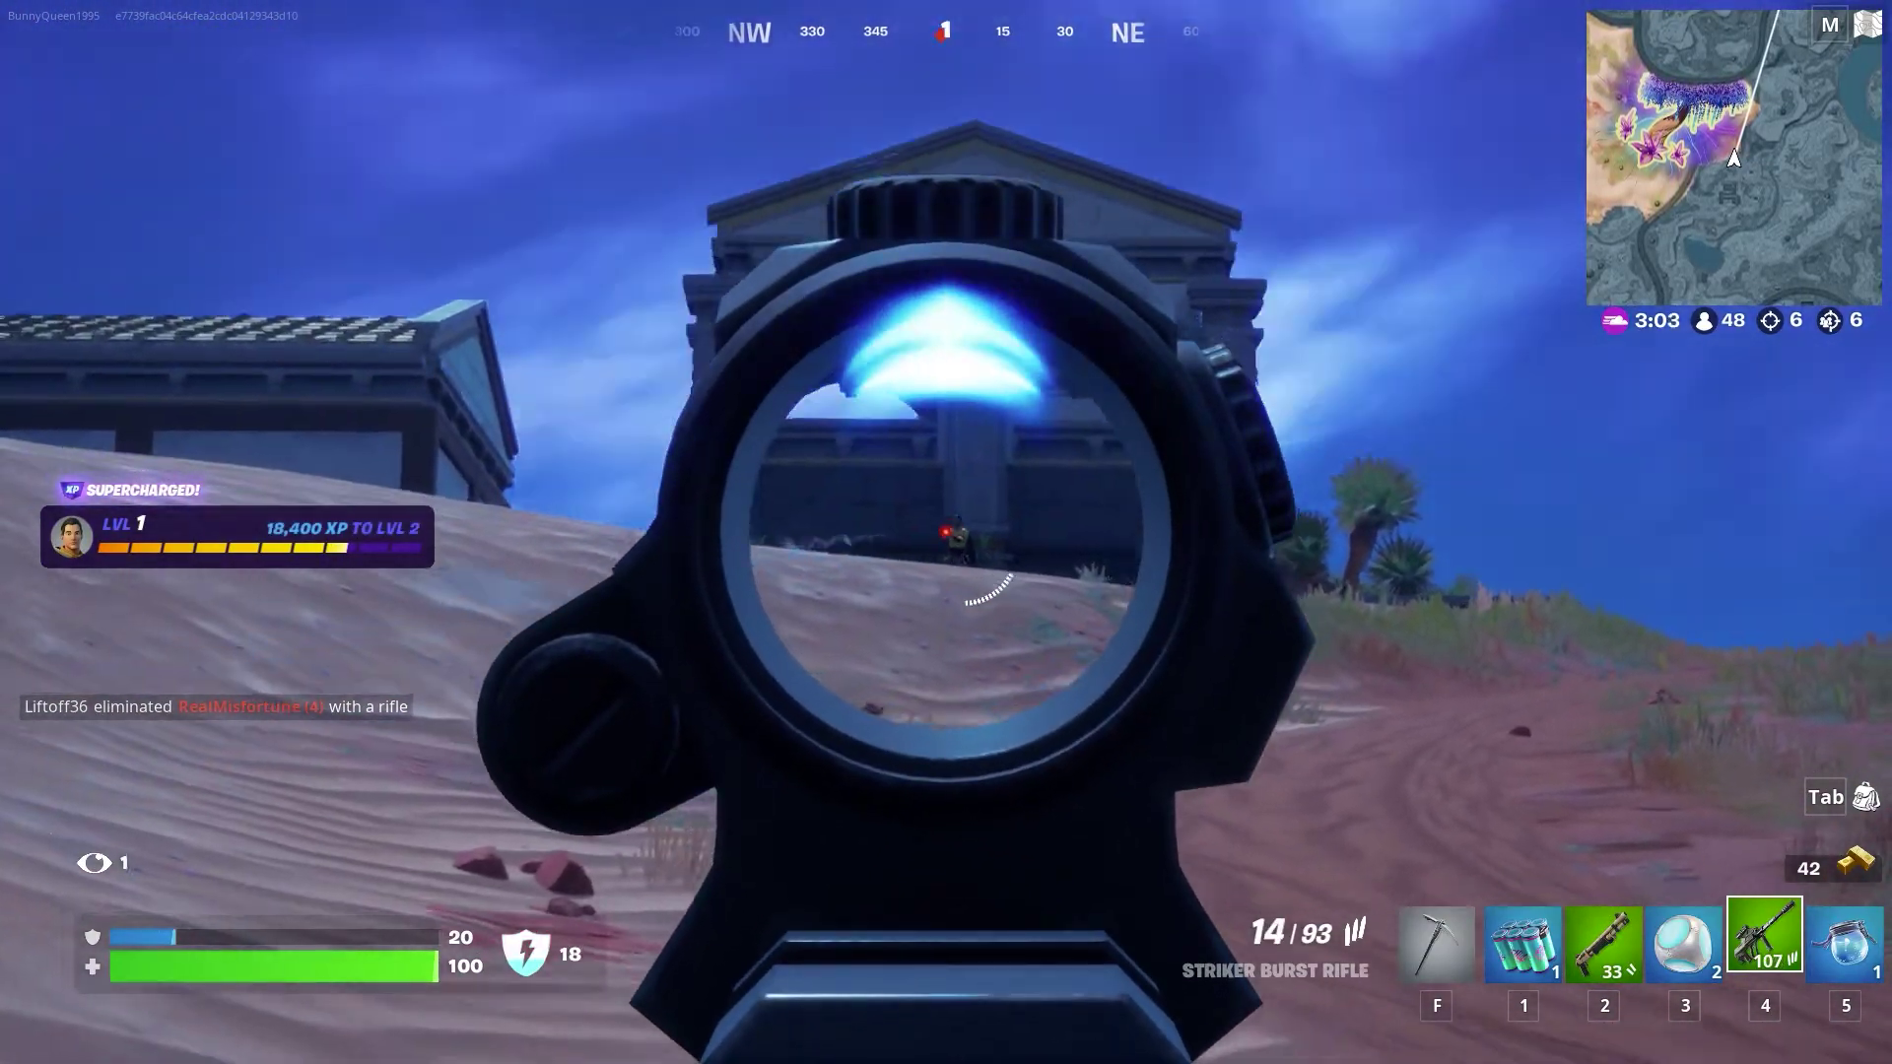
{"action": "left_click", "coordinate": [947, 533]}
{"action": "left_click", "coordinate": [946, 532]}
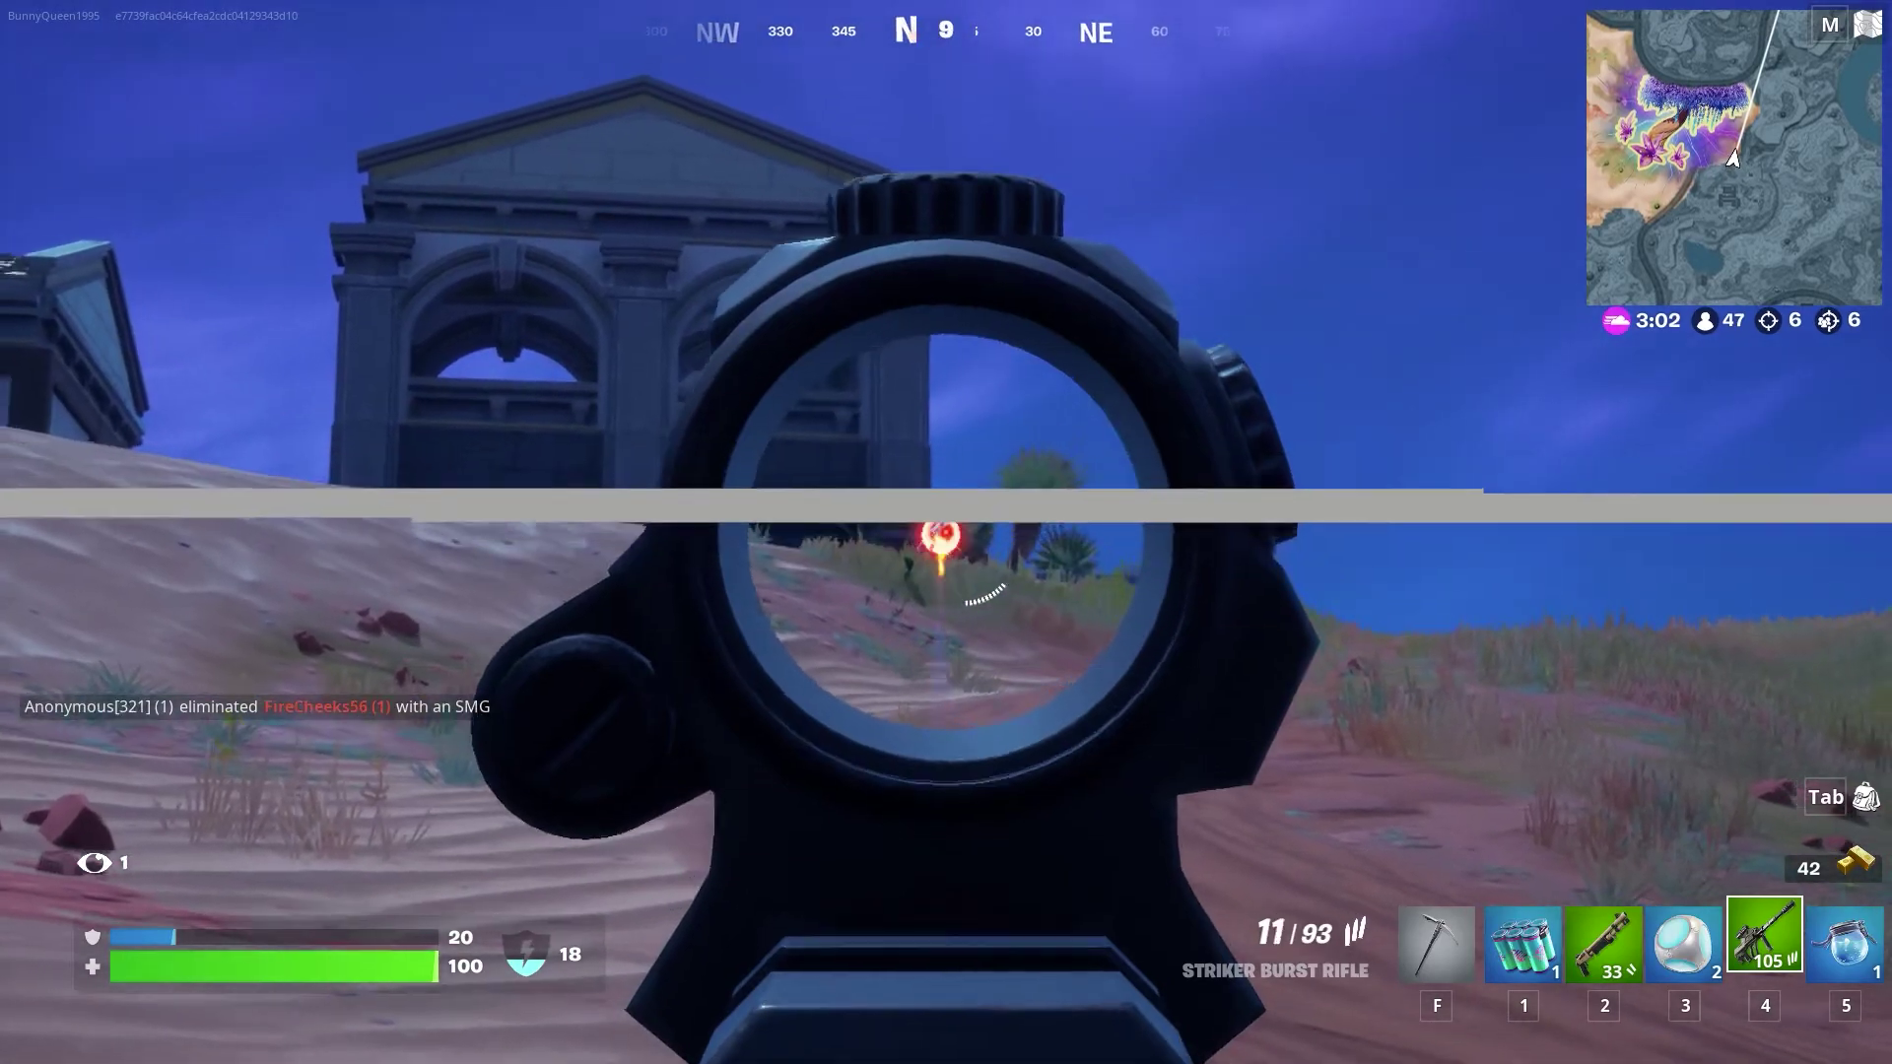
{"action": "left_click", "coordinate": [946, 532]}
{"action": "right_click", "coordinate": [946, 532]}
{"action": "key", "text": "w"}
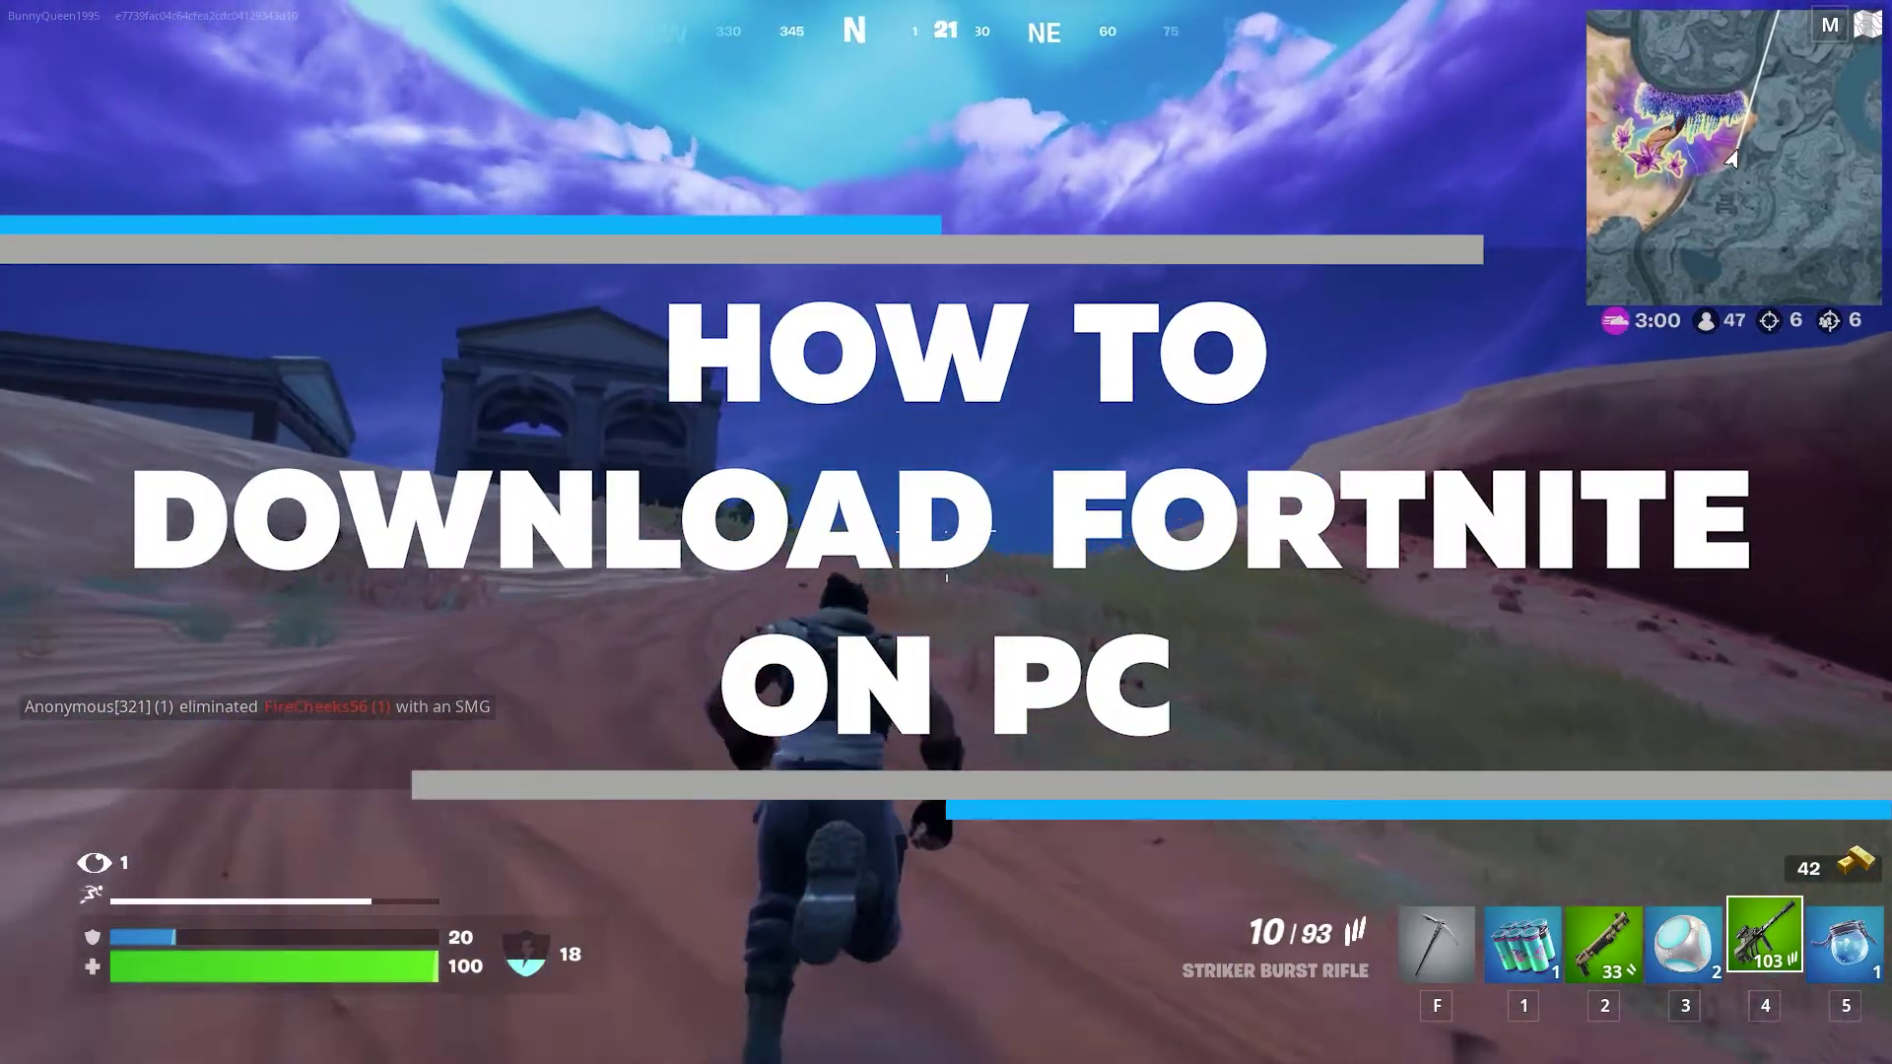
{"action": "key", "text": "1"}
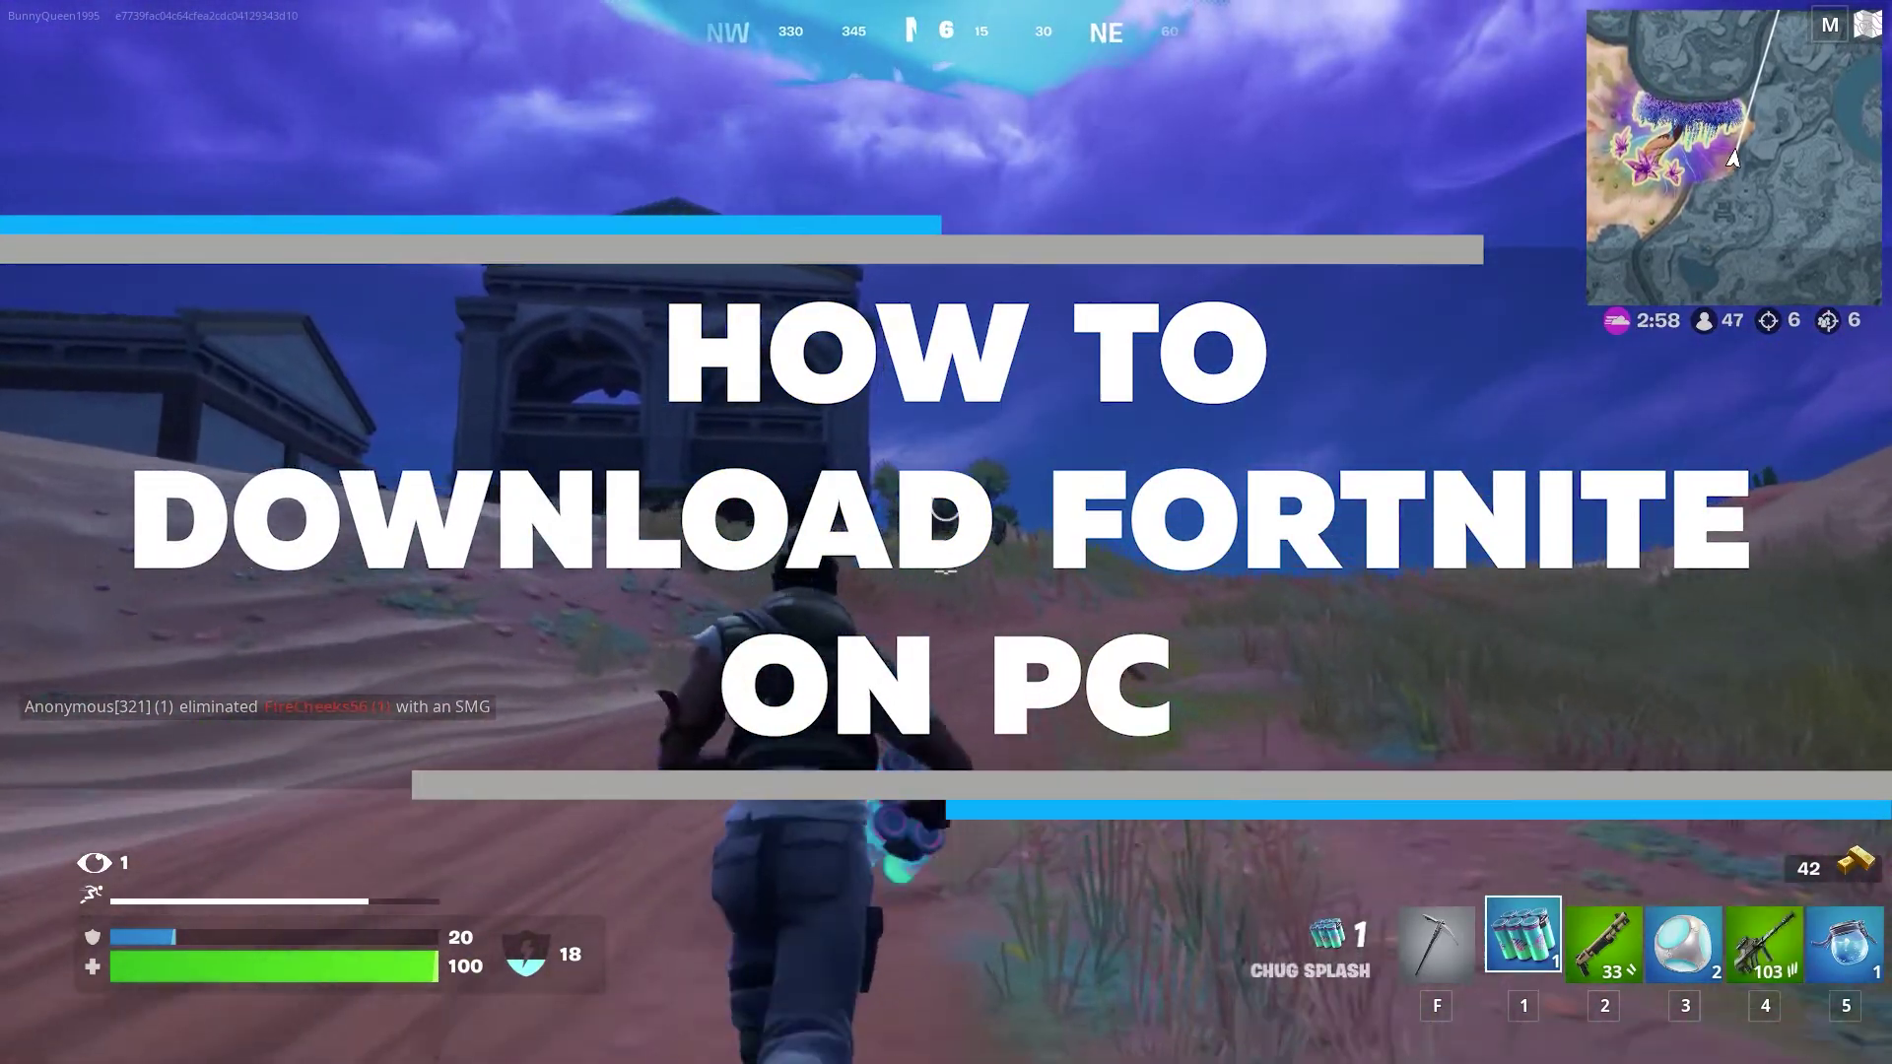
{"action": "key", "text": "2"}
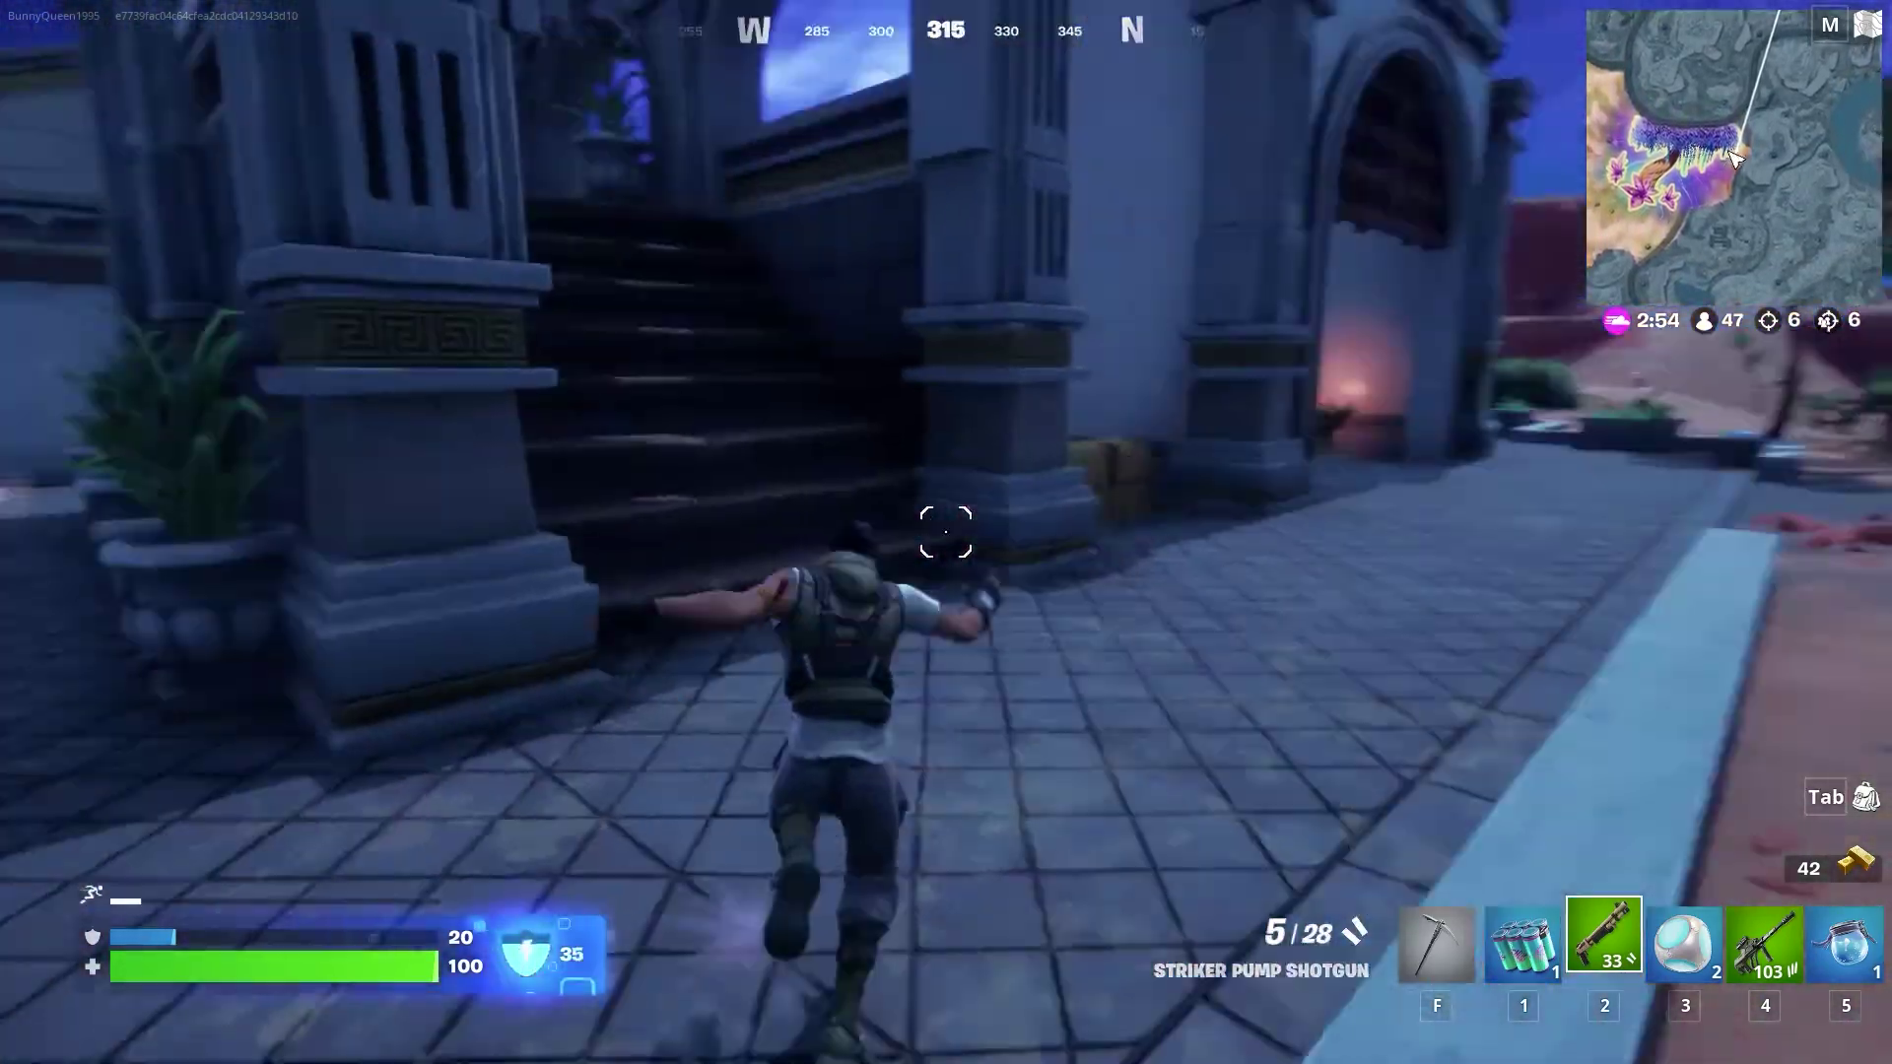
{"action": "left_click", "coordinate": [946, 532]}
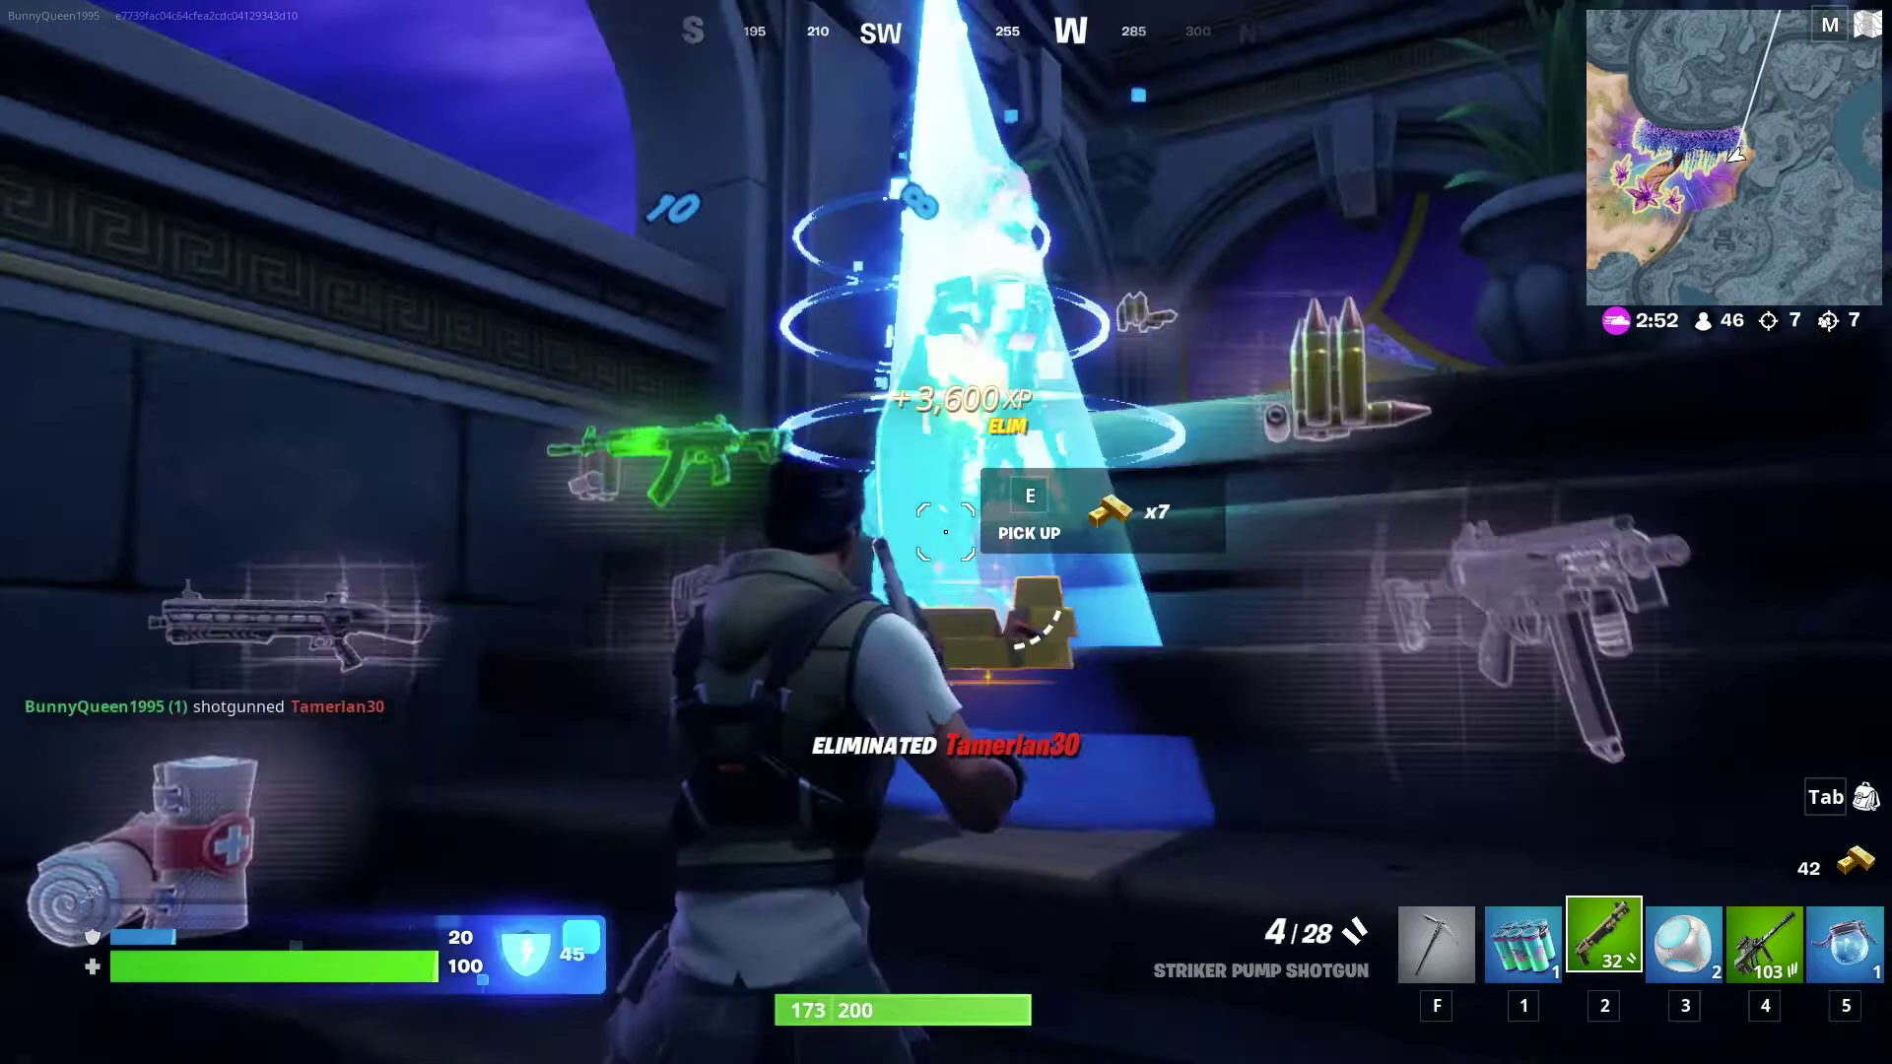
{"action": "key", "text": "r"}
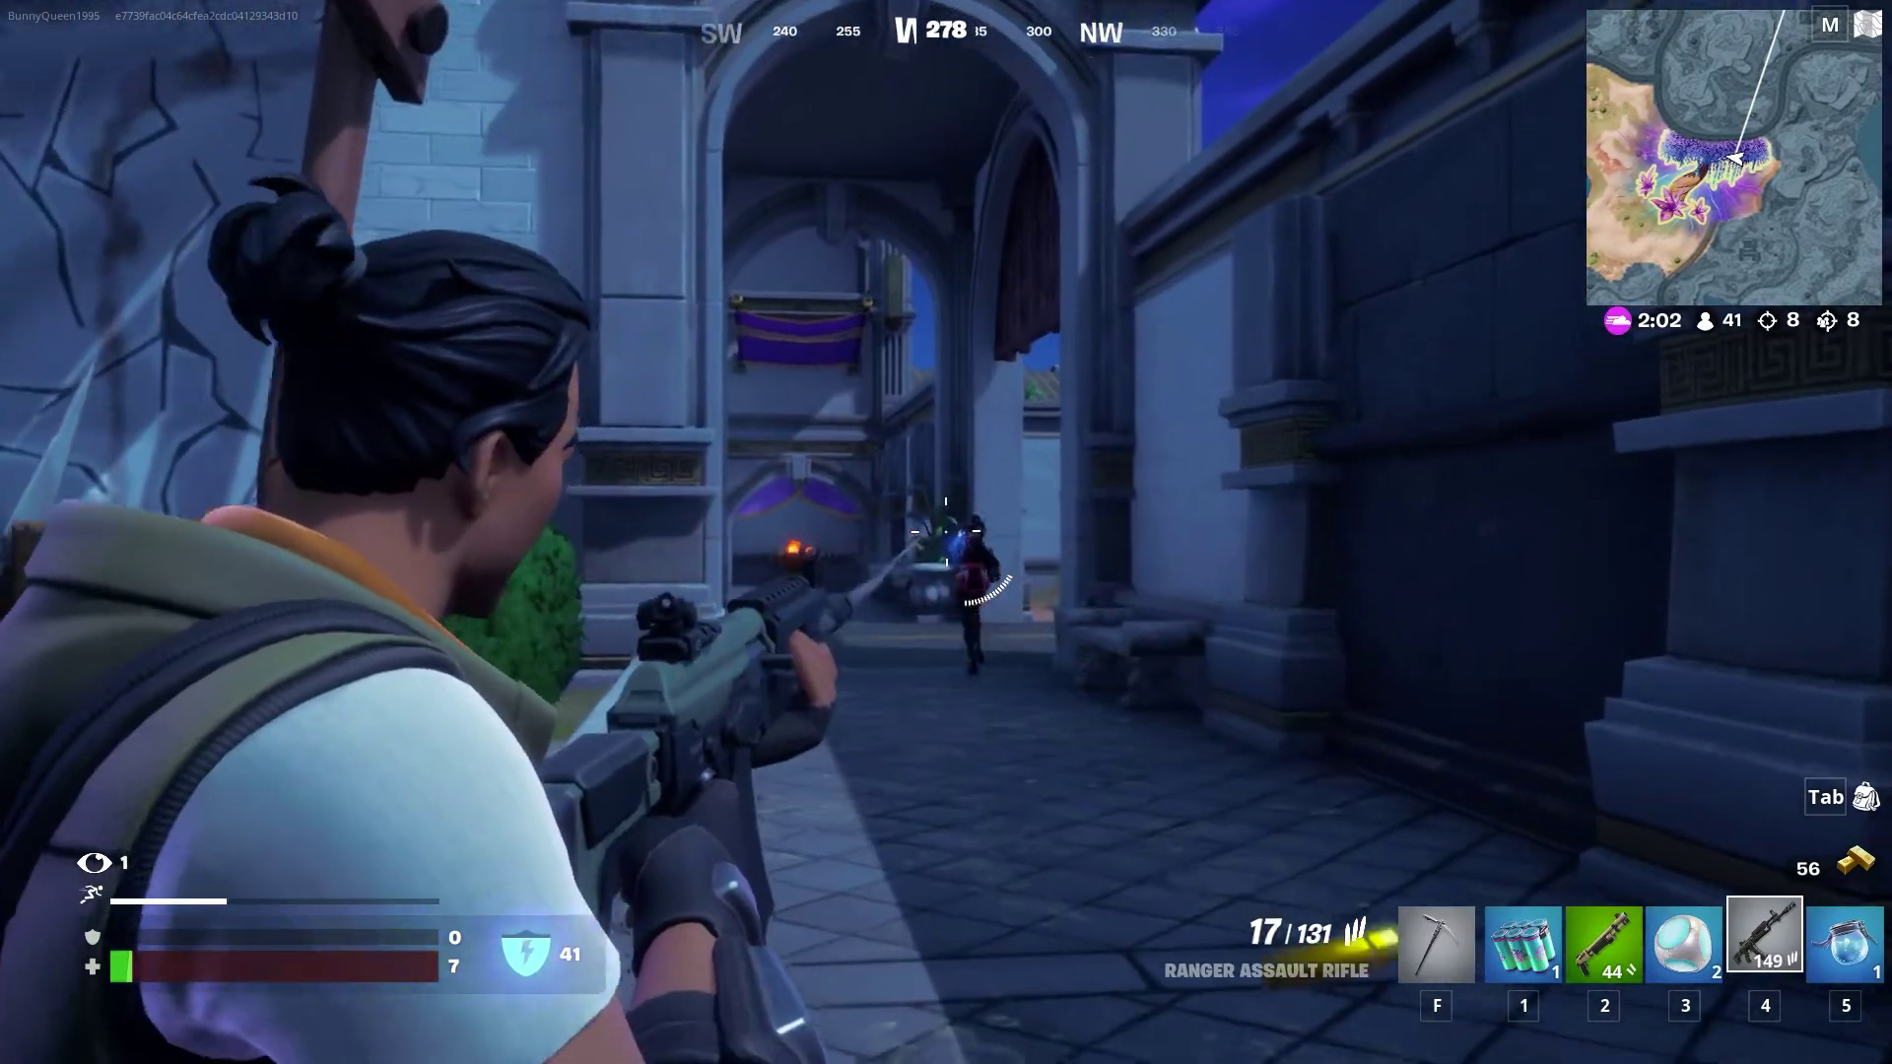
{"action": "left_click", "coordinate": [946, 532]}
{"action": "left_click", "coordinate": [946, 532]}
{"action": "key", "text": "w"}
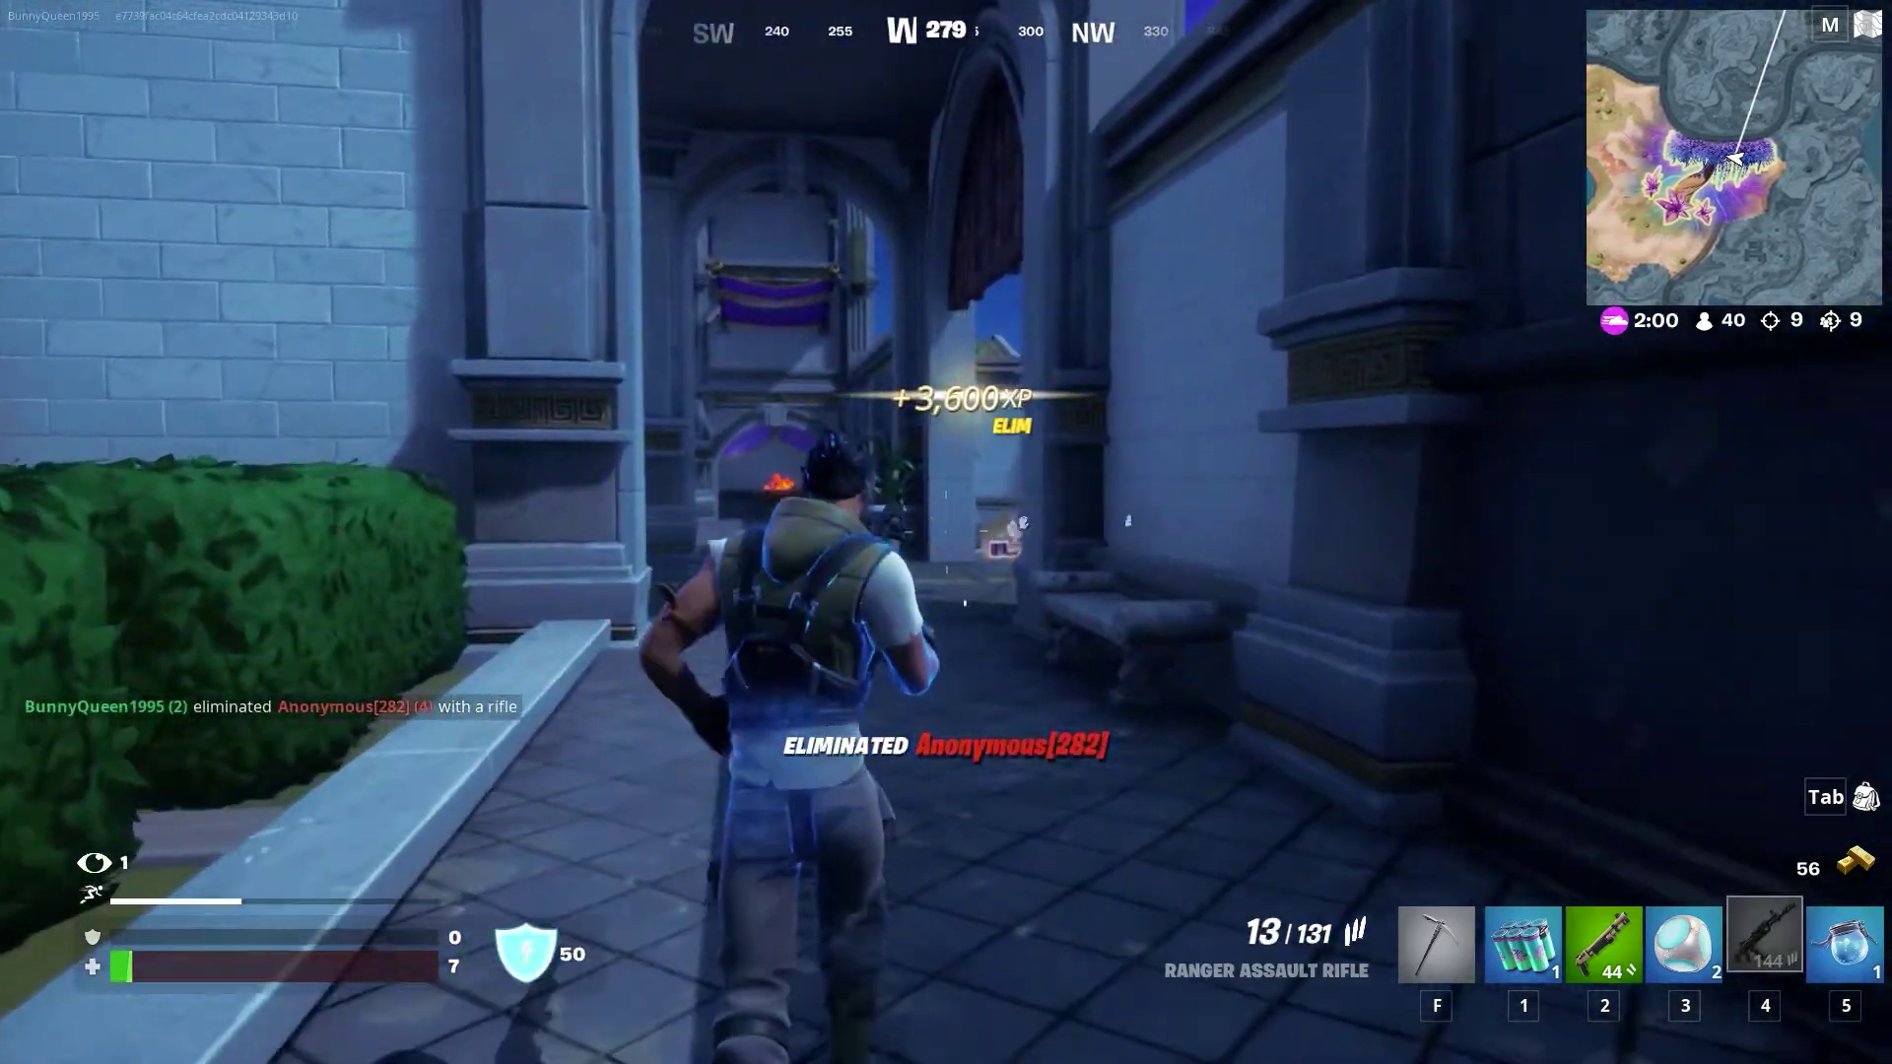
{"action": "key", "text": "2"}
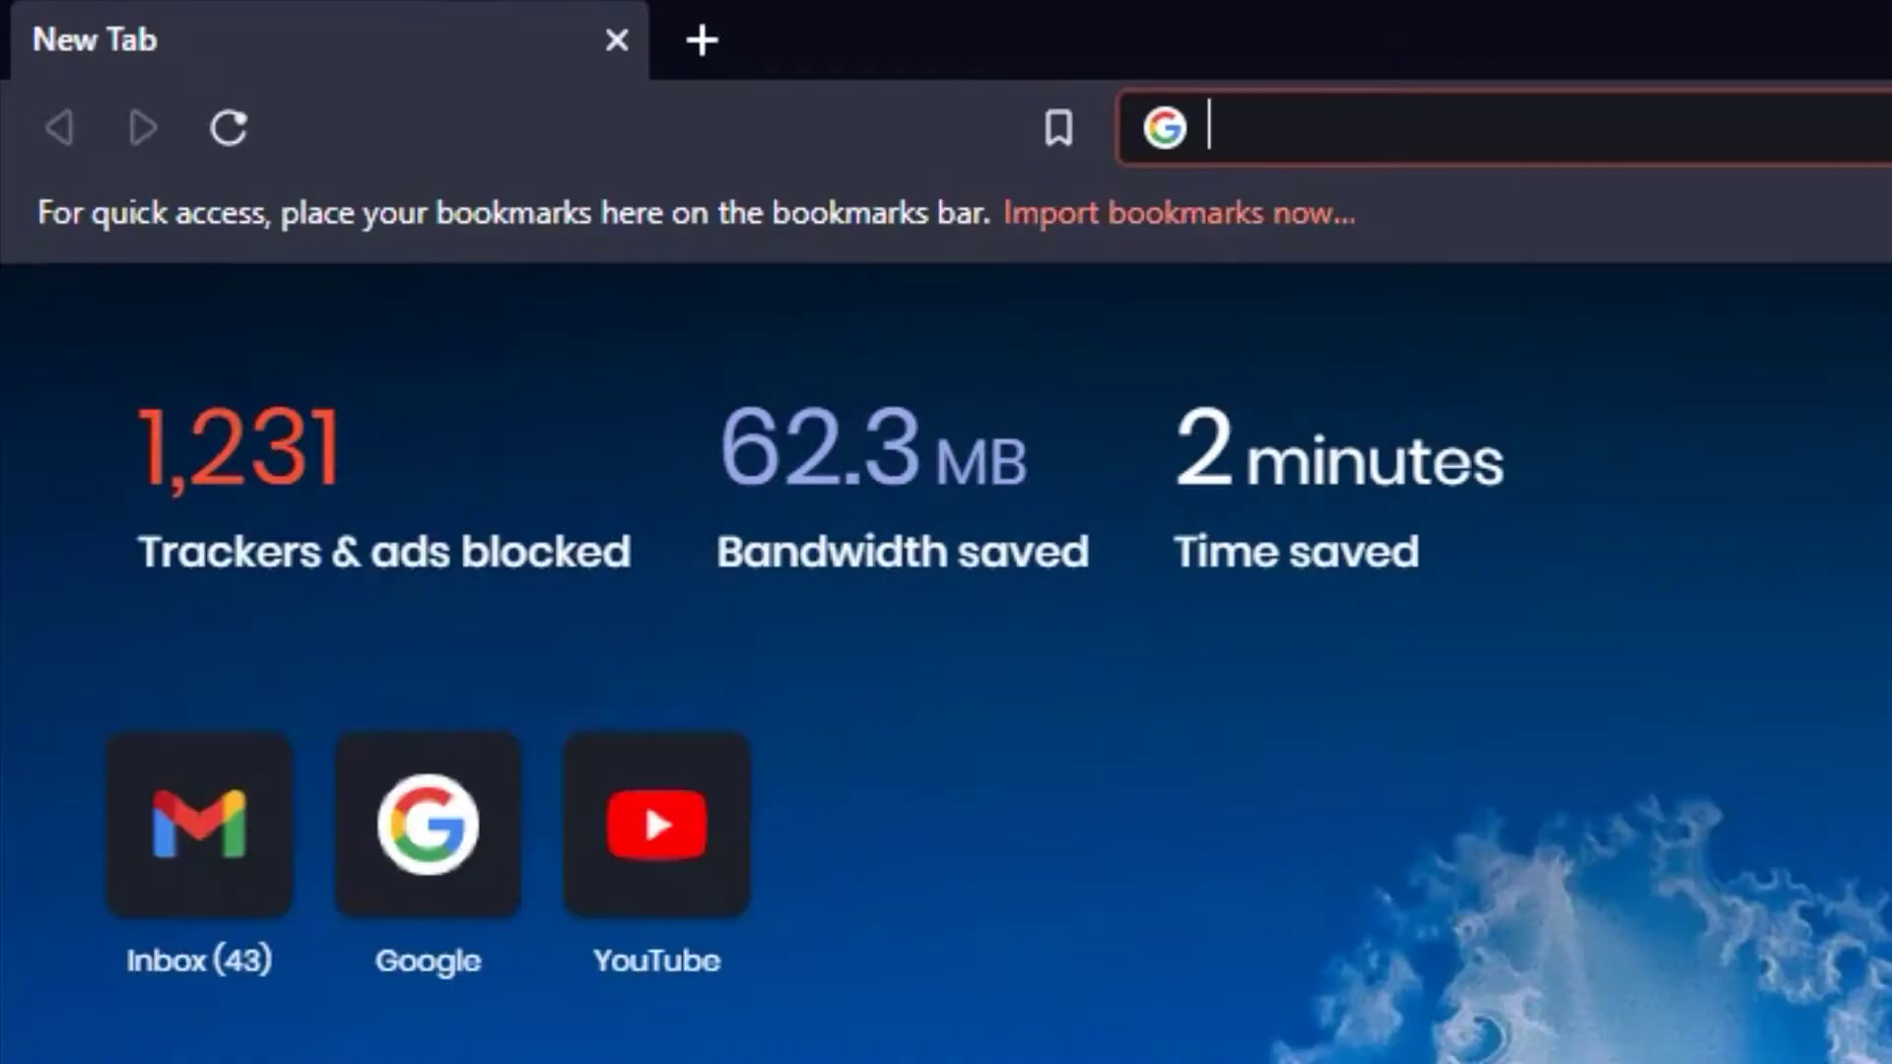
Search the web for "fortnite" and open the official epicgames.com Fortnite result
{"action": "type", "text": "fortnite"}
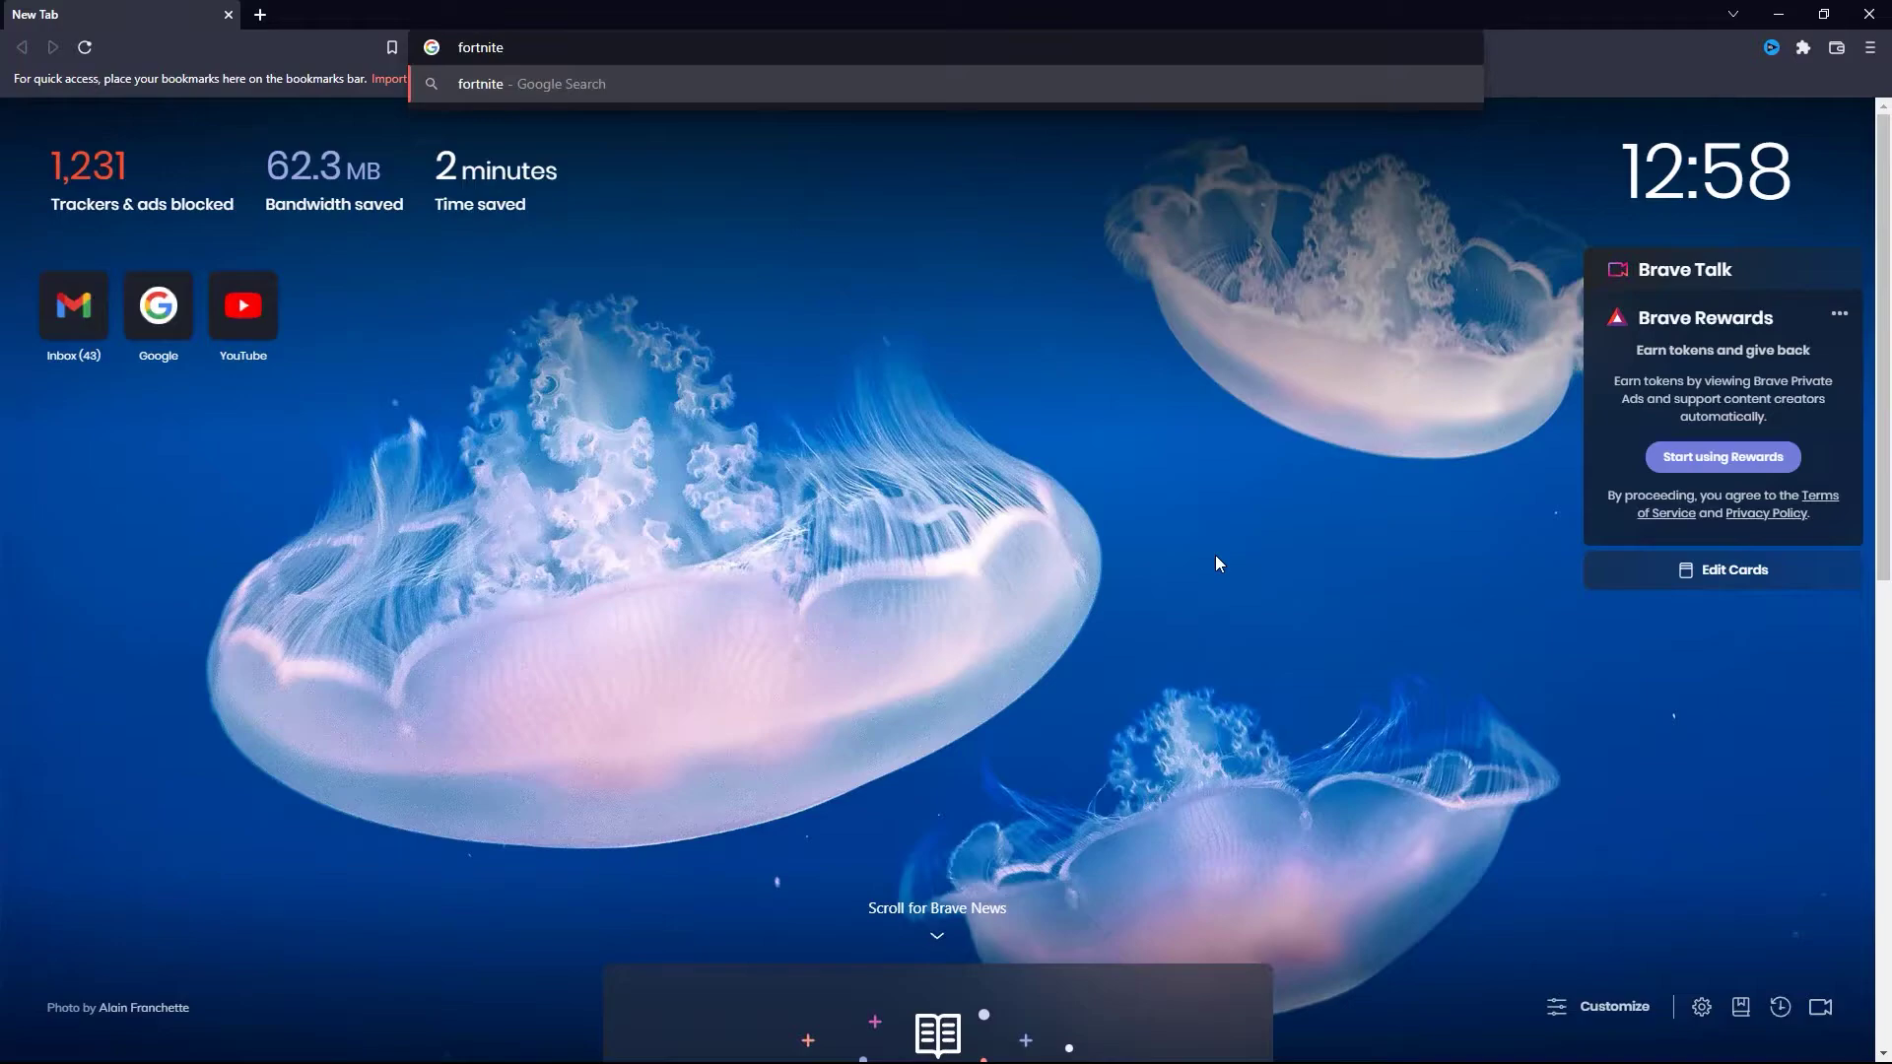
{"action": "key", "text": "Return"}
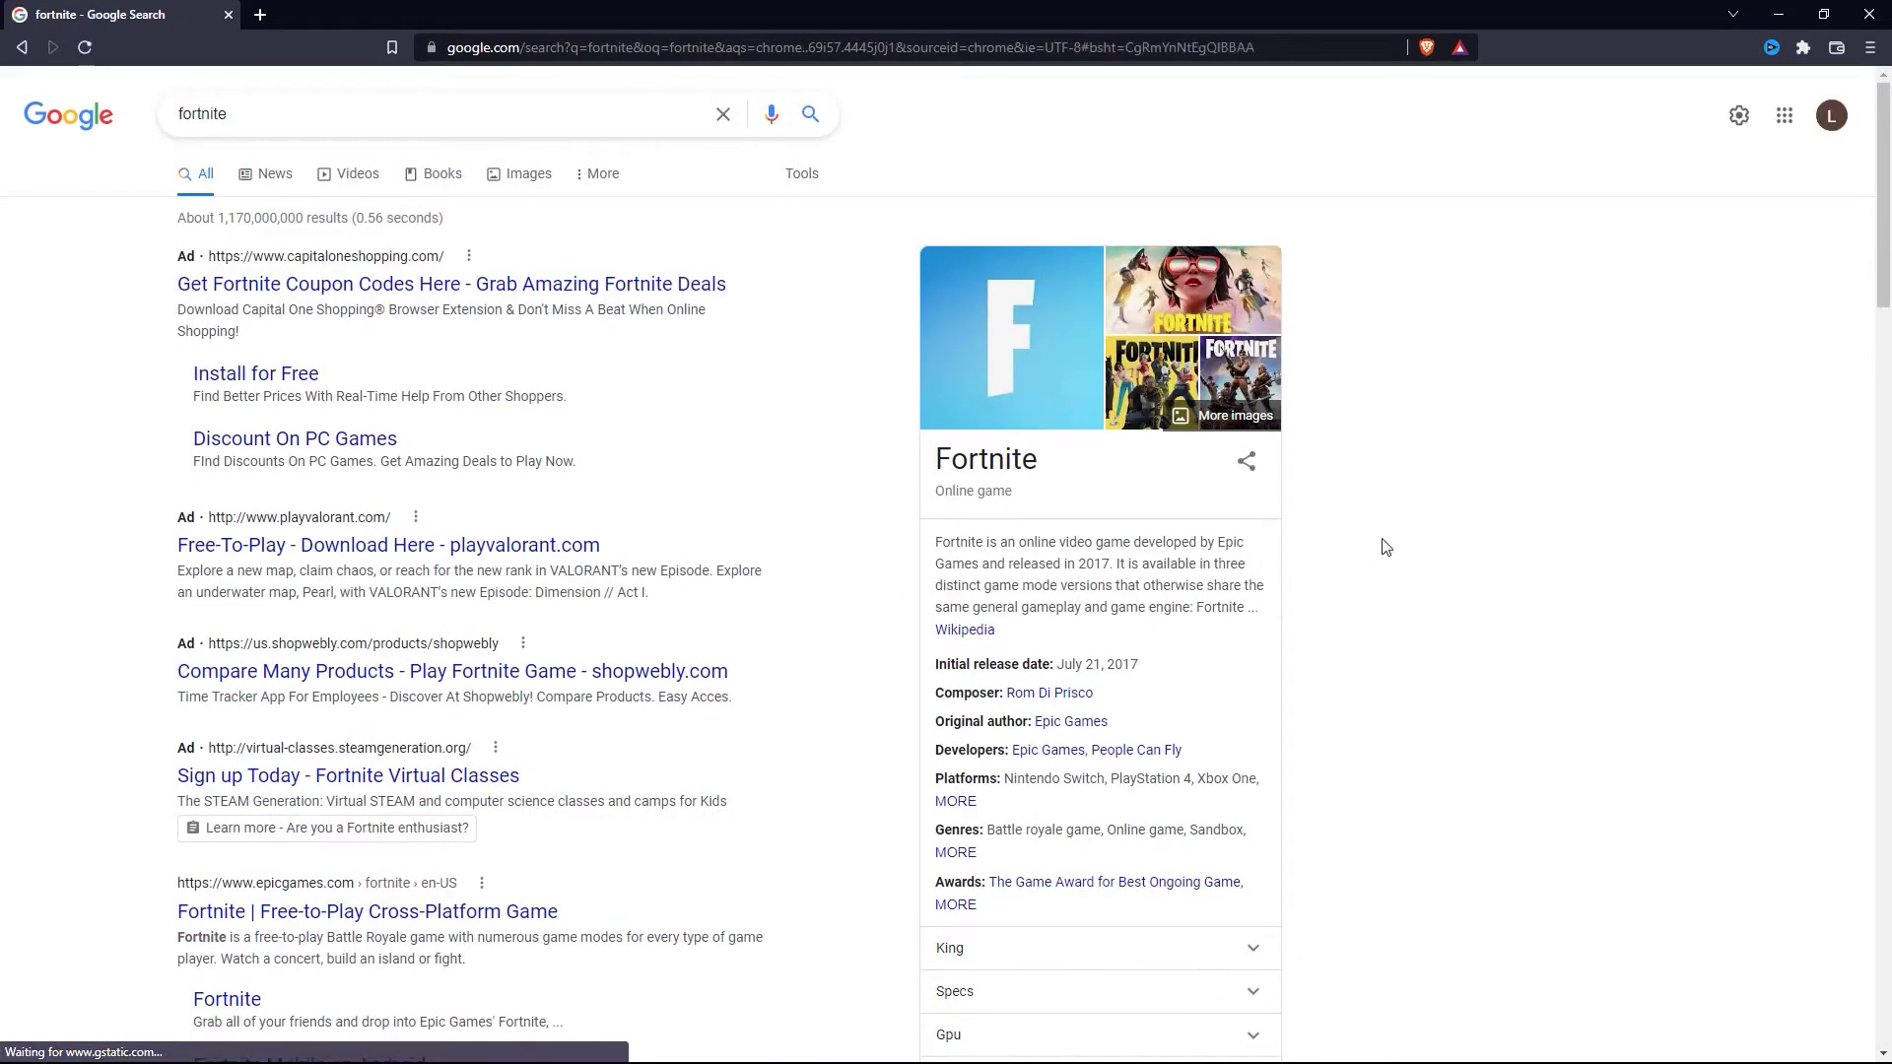
{"action": "scroll", "coordinate": [1386, 547], "scroll_direction": "down", "scroll_amount": 5}
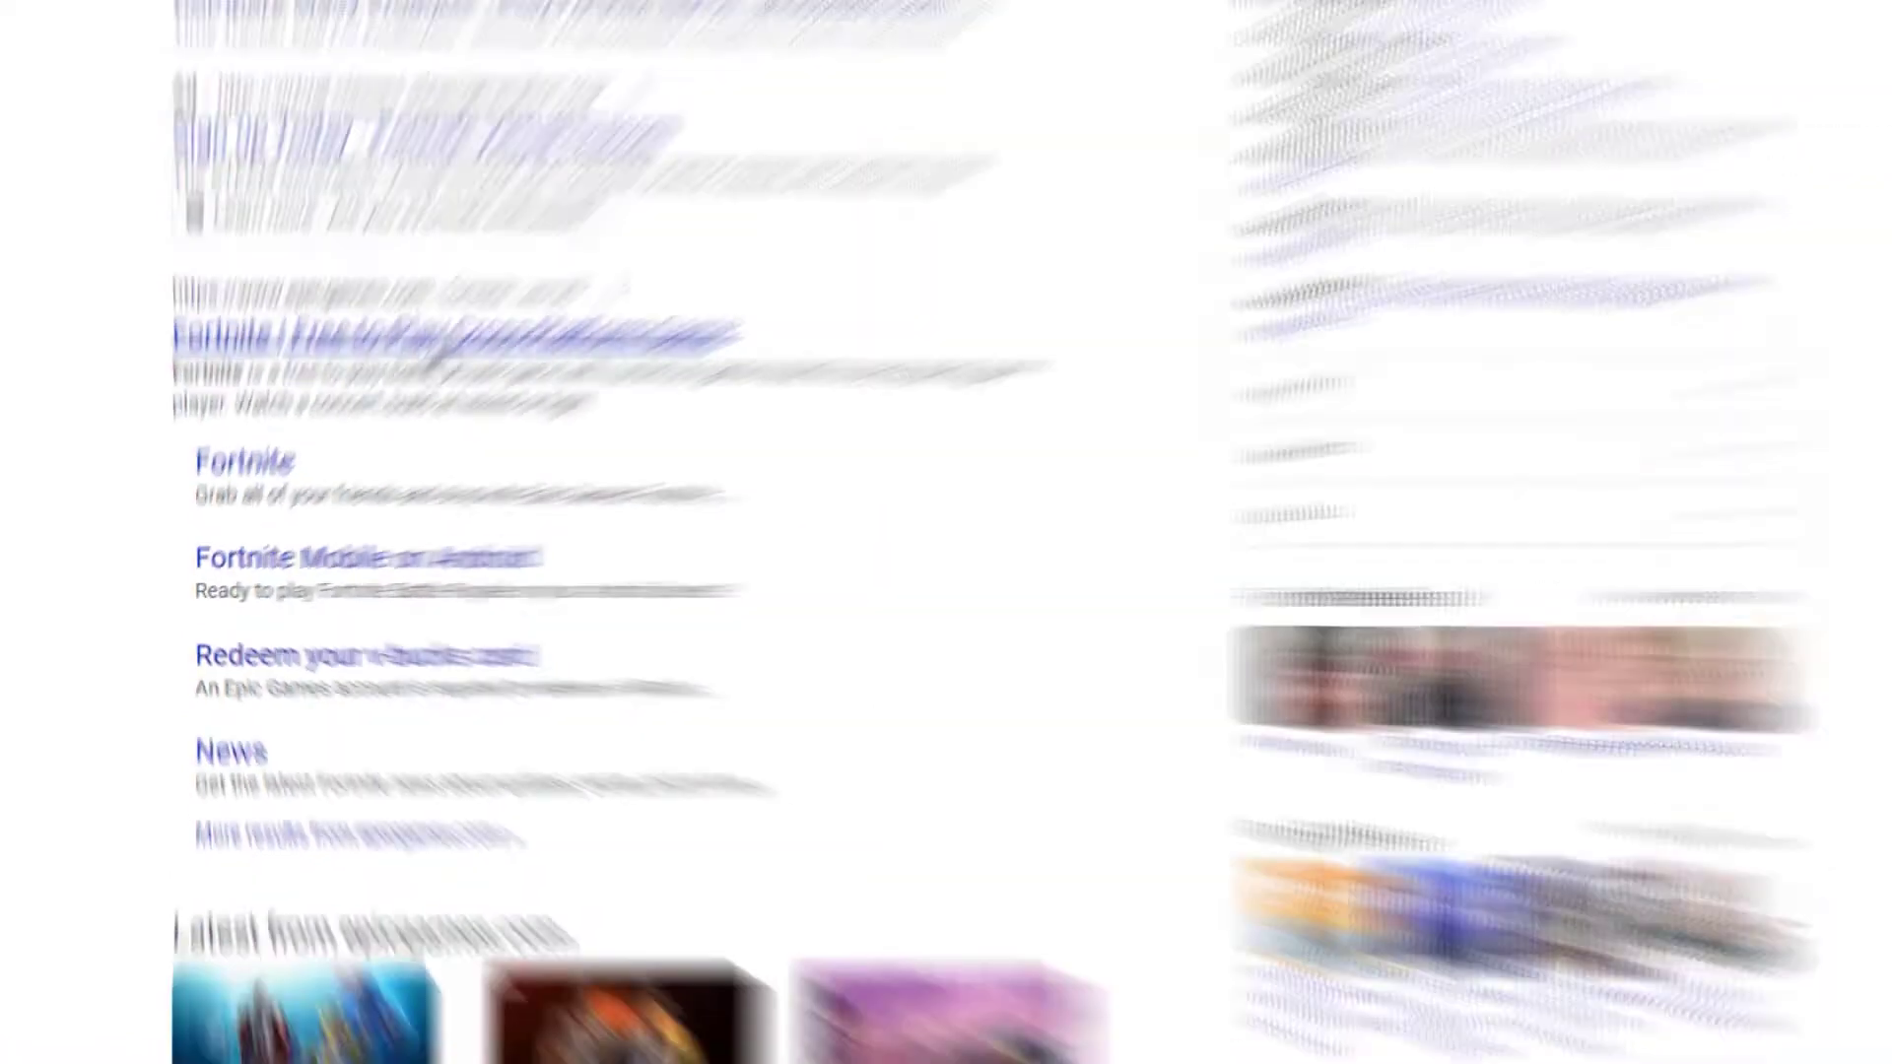
{"action": "left_click", "coordinate": [631, 168]}
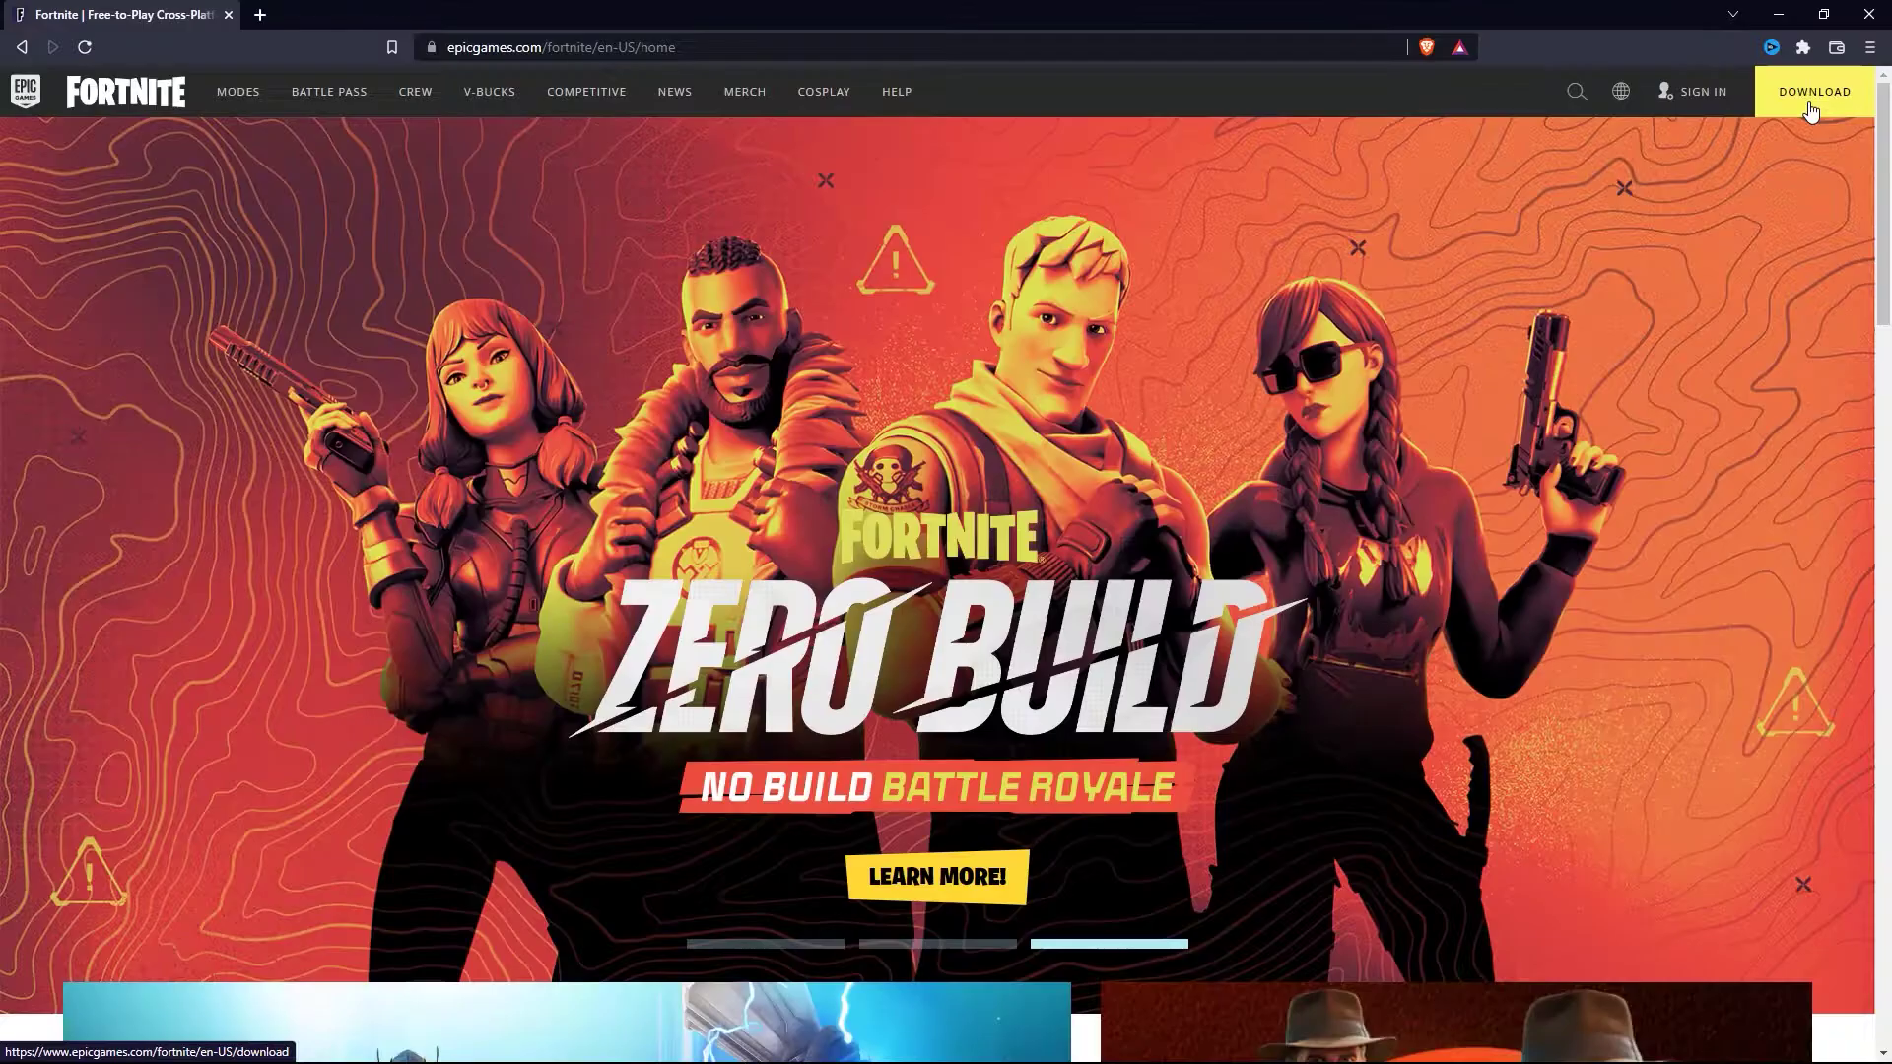
Choose PC as the platform for the Fortnite download and download the Epic Games Launcher installer for Windows
{"action": "left_click", "coordinate": [1483, 566]}
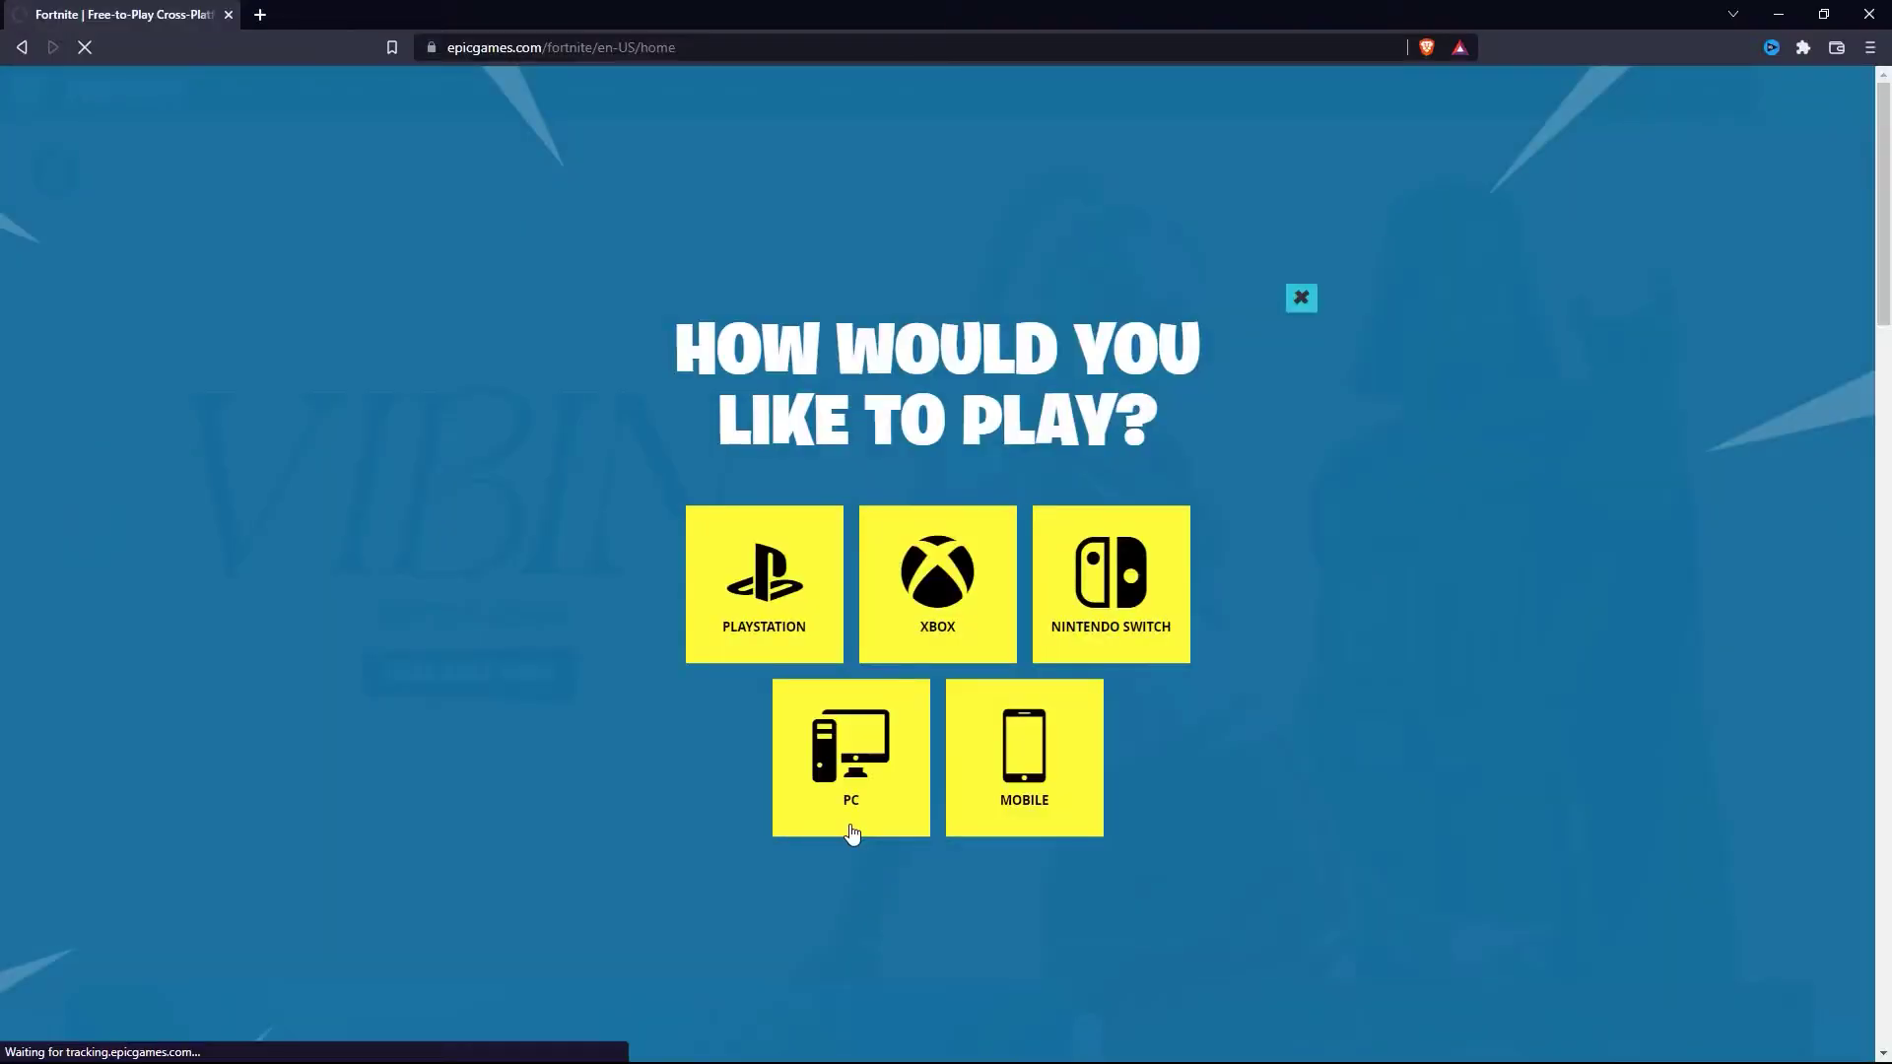
{"action": "left_click", "coordinate": [853, 833]}
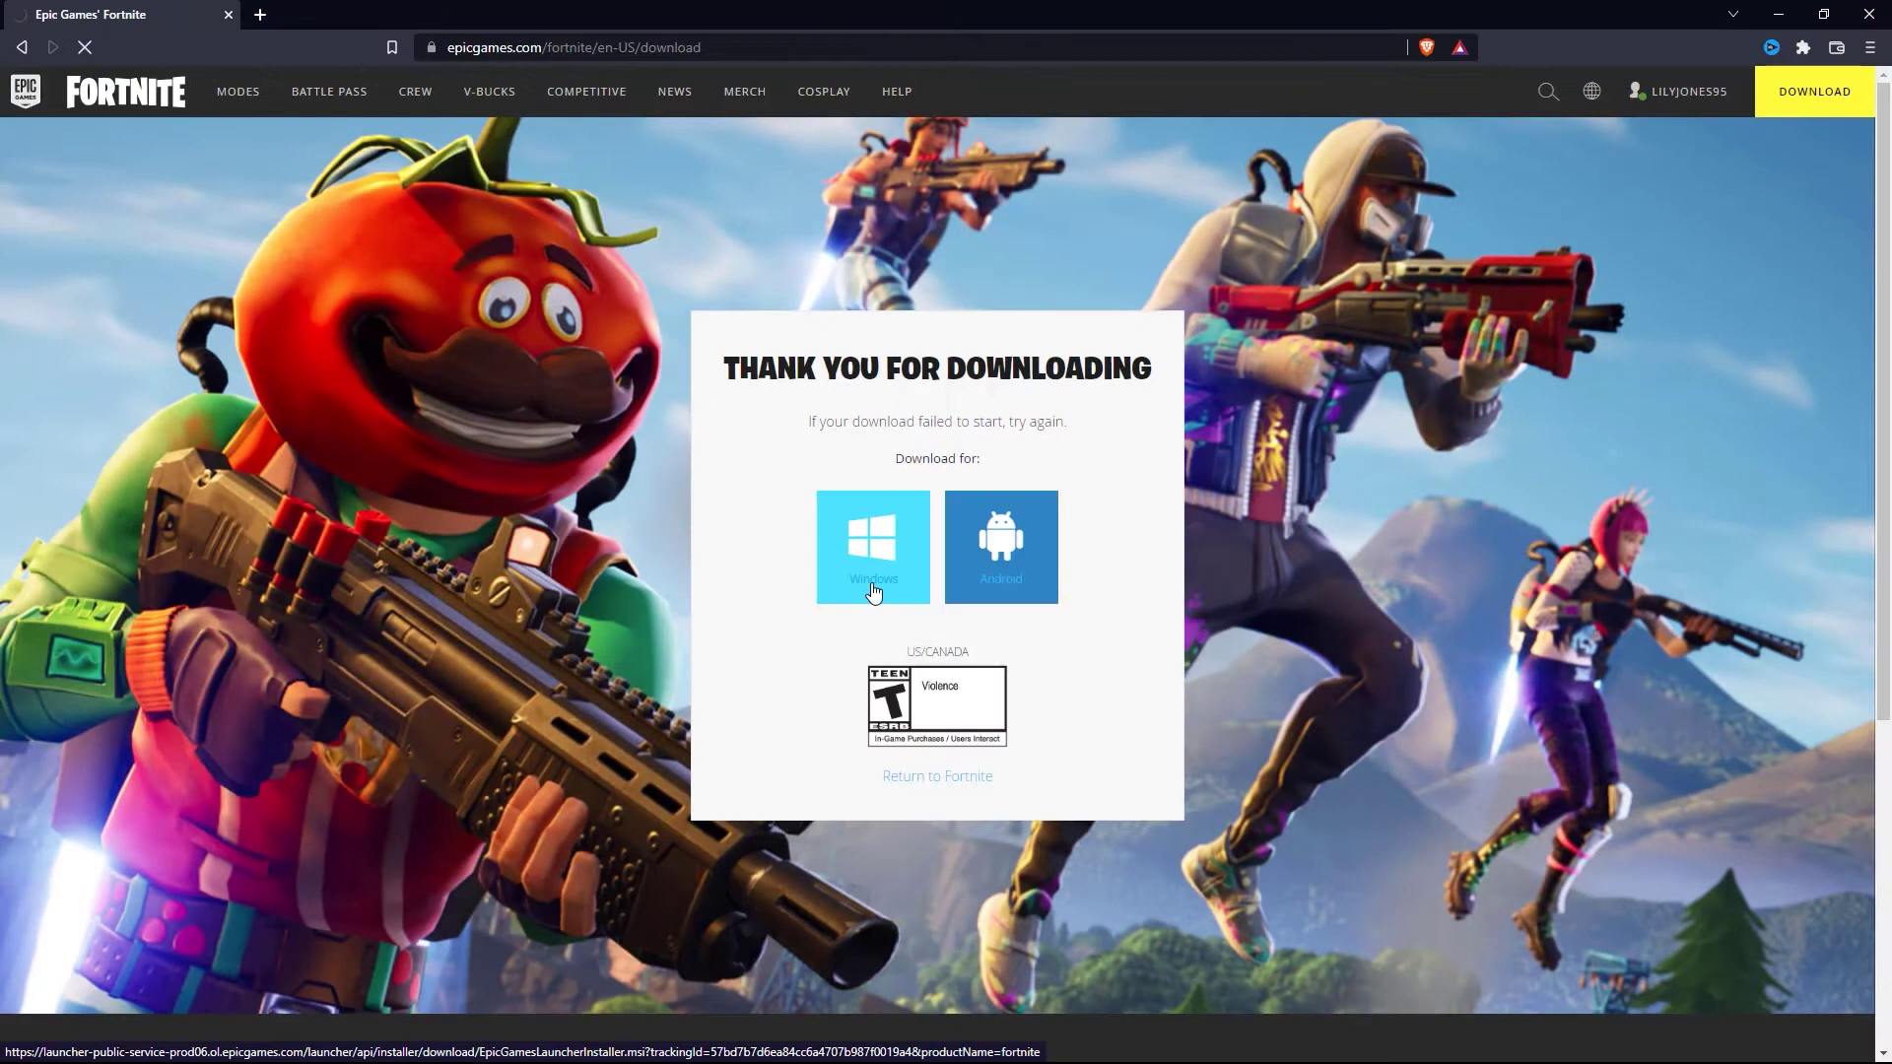
{"action": "left_click", "coordinate": [874, 591]}
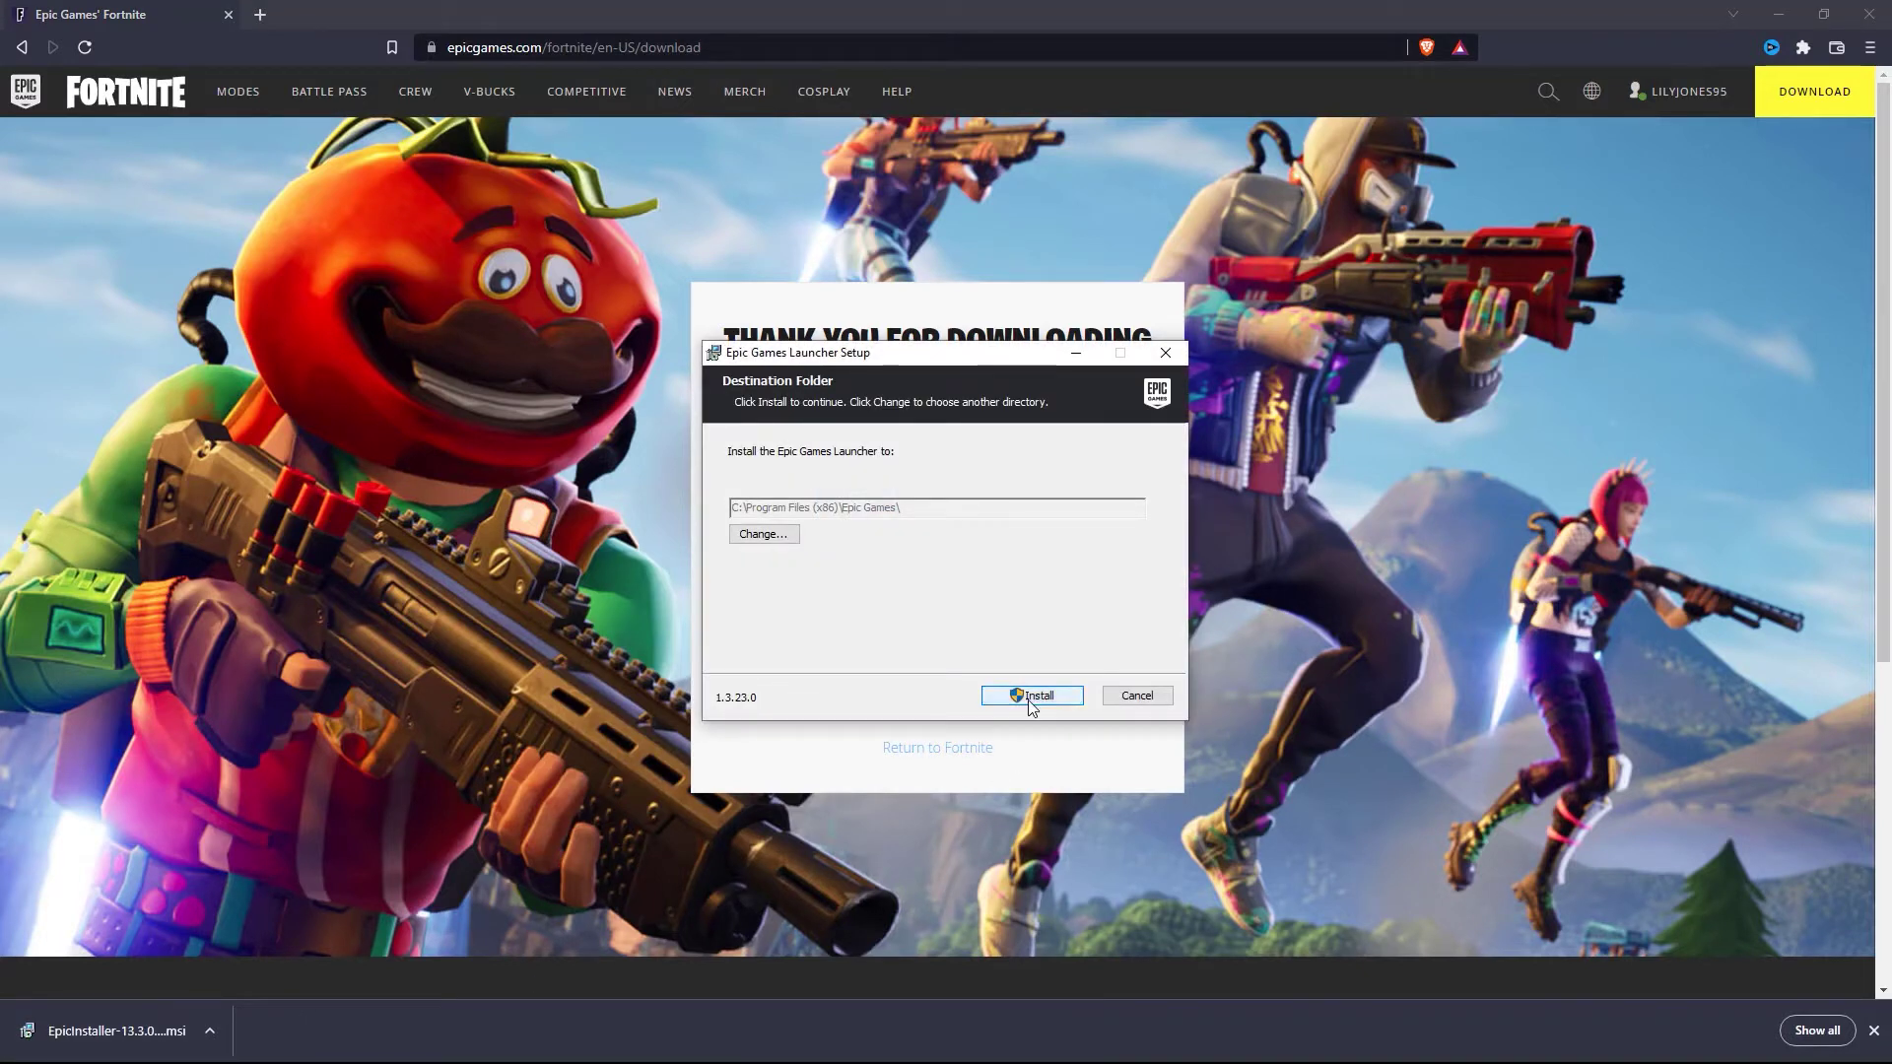
Install the Epic Games Launcher to C:\Program Files (x86)\Epic Games\ and close the browser window
{"action": "left_click", "coordinate": [1030, 702]}
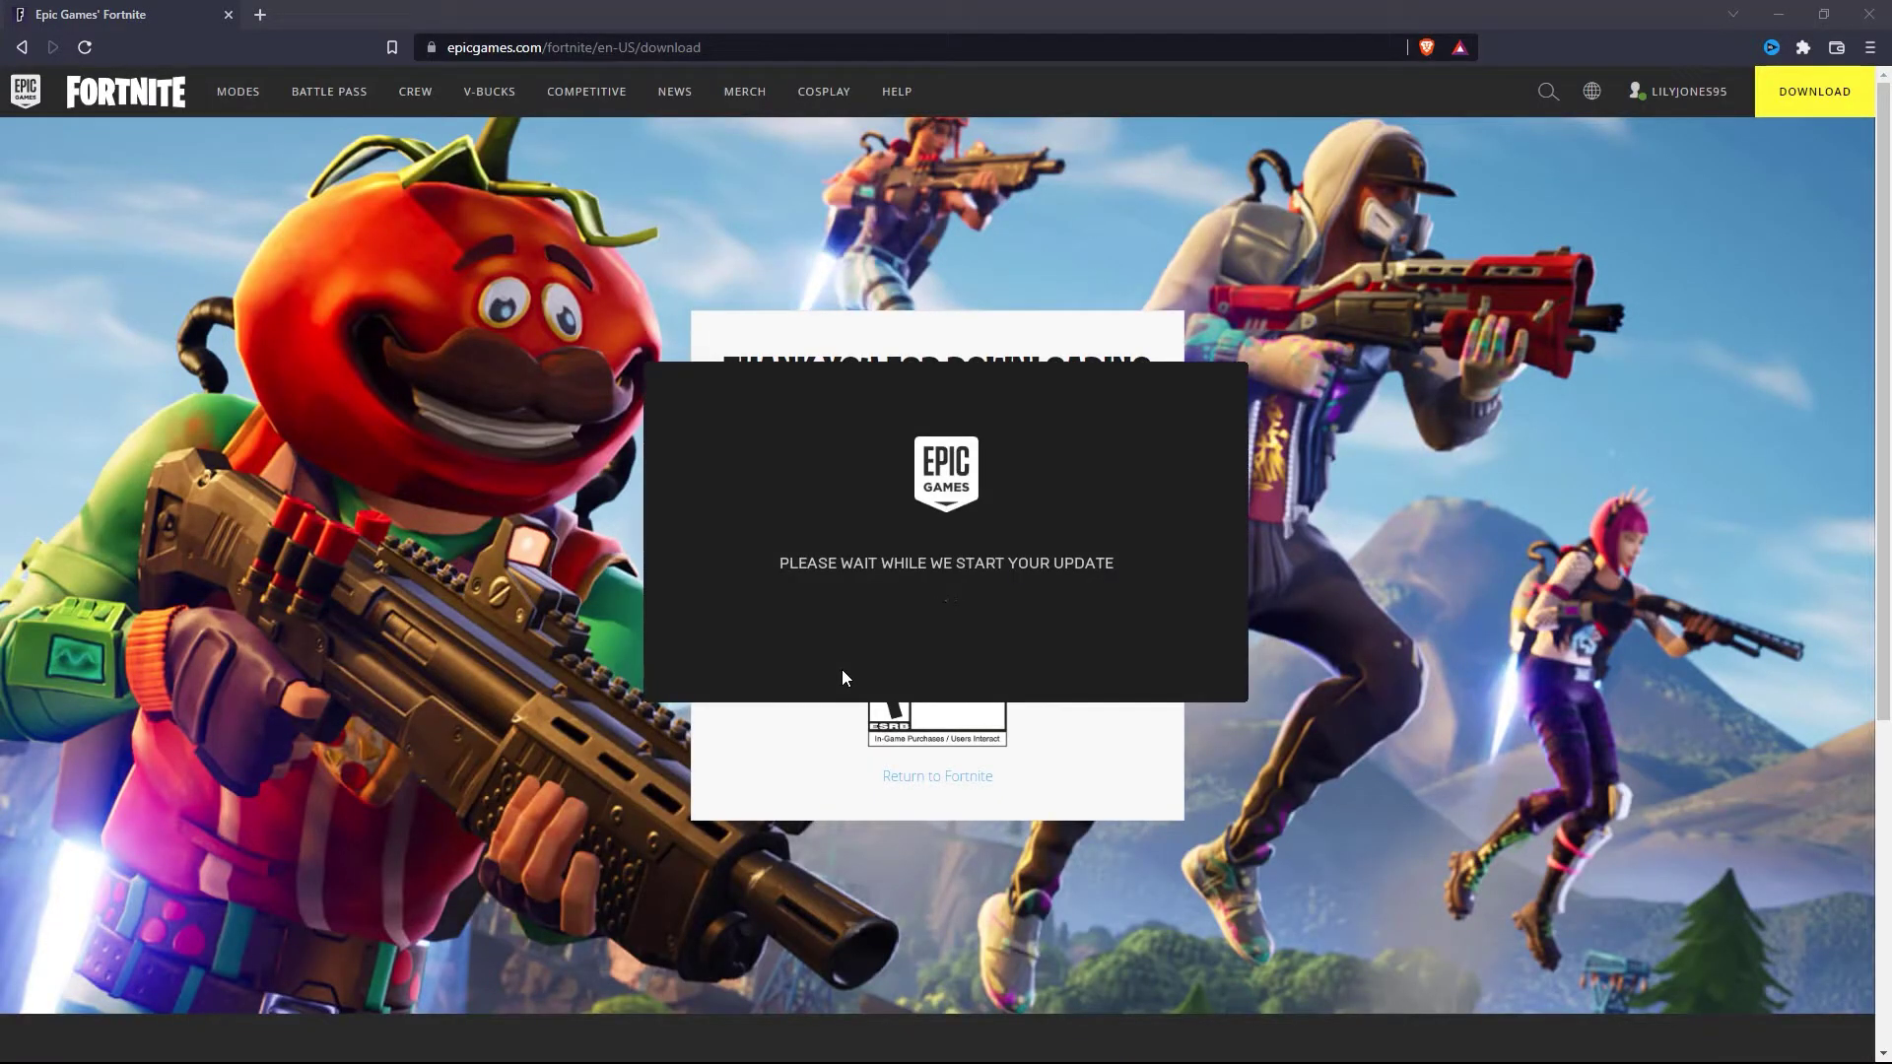
{"action": "left_click", "coordinate": [1861, 26]}
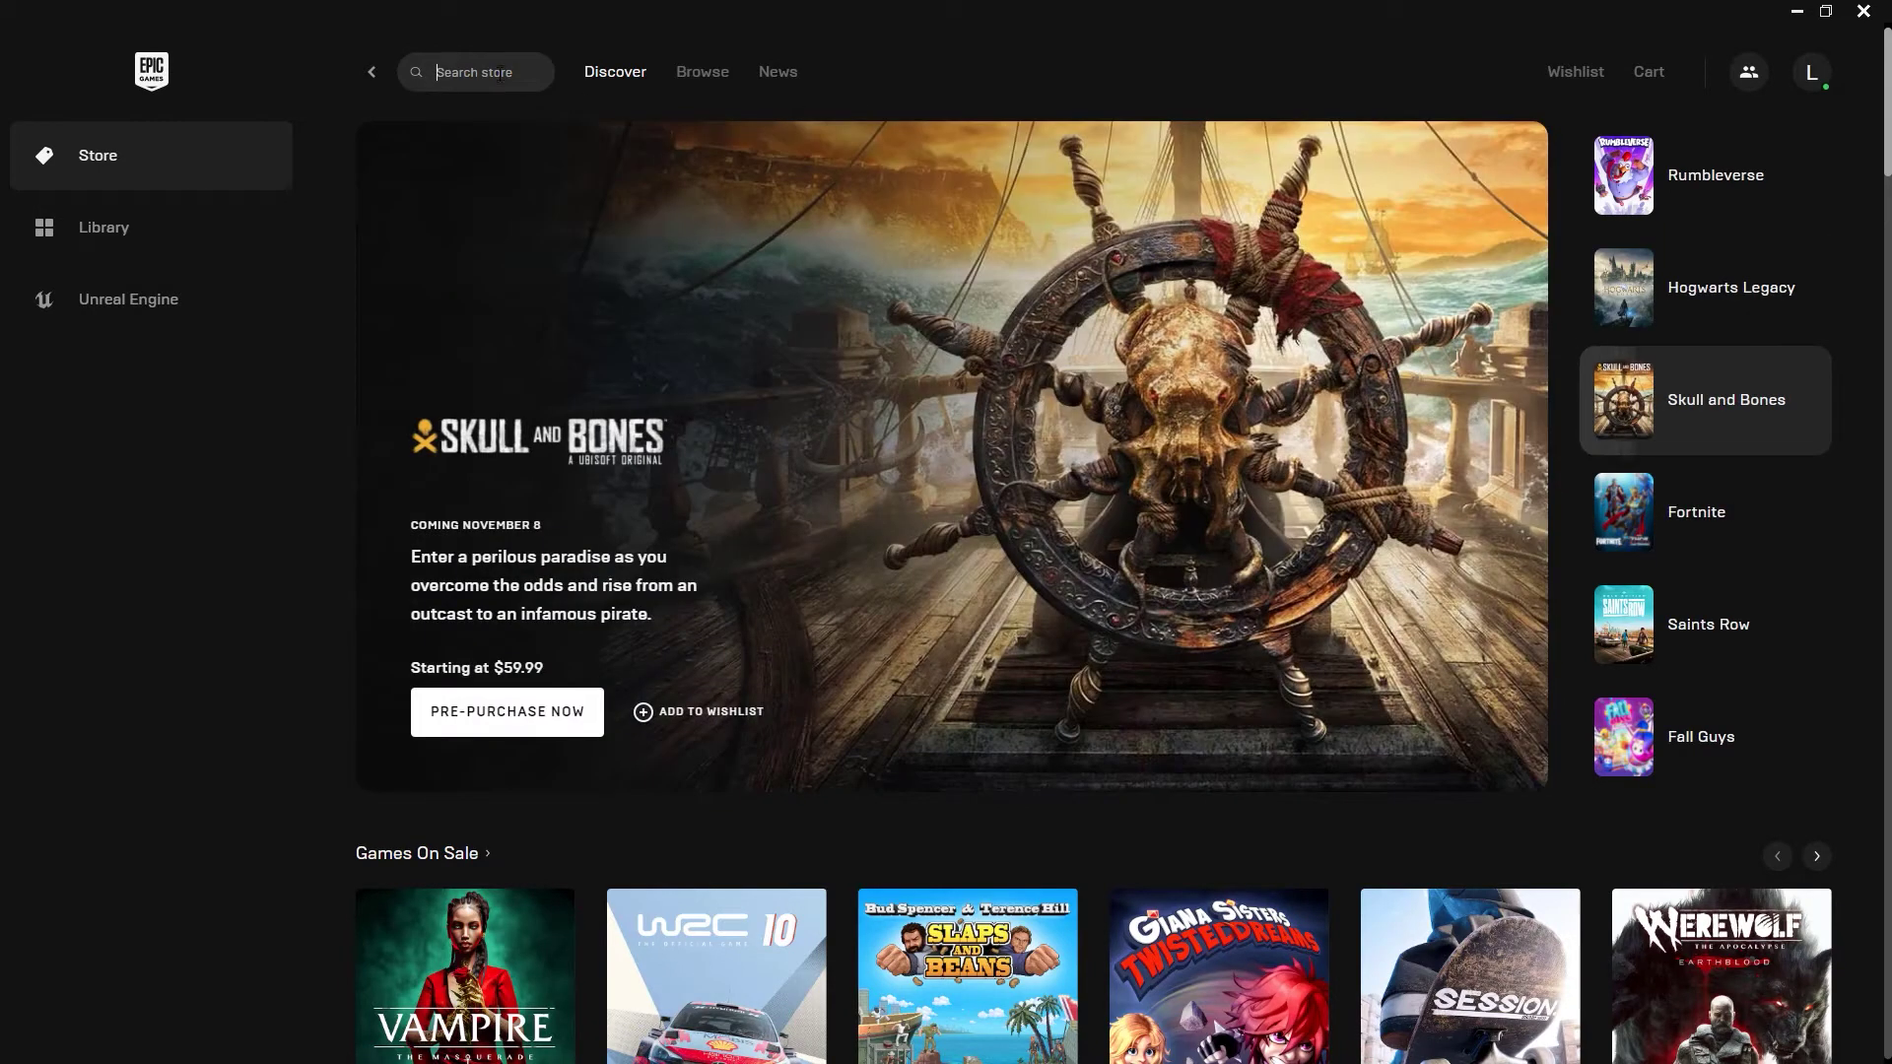
Search the Epic Games store for "fortnite" and open the game's store page
{"action": "type", "text": "fortnite"}
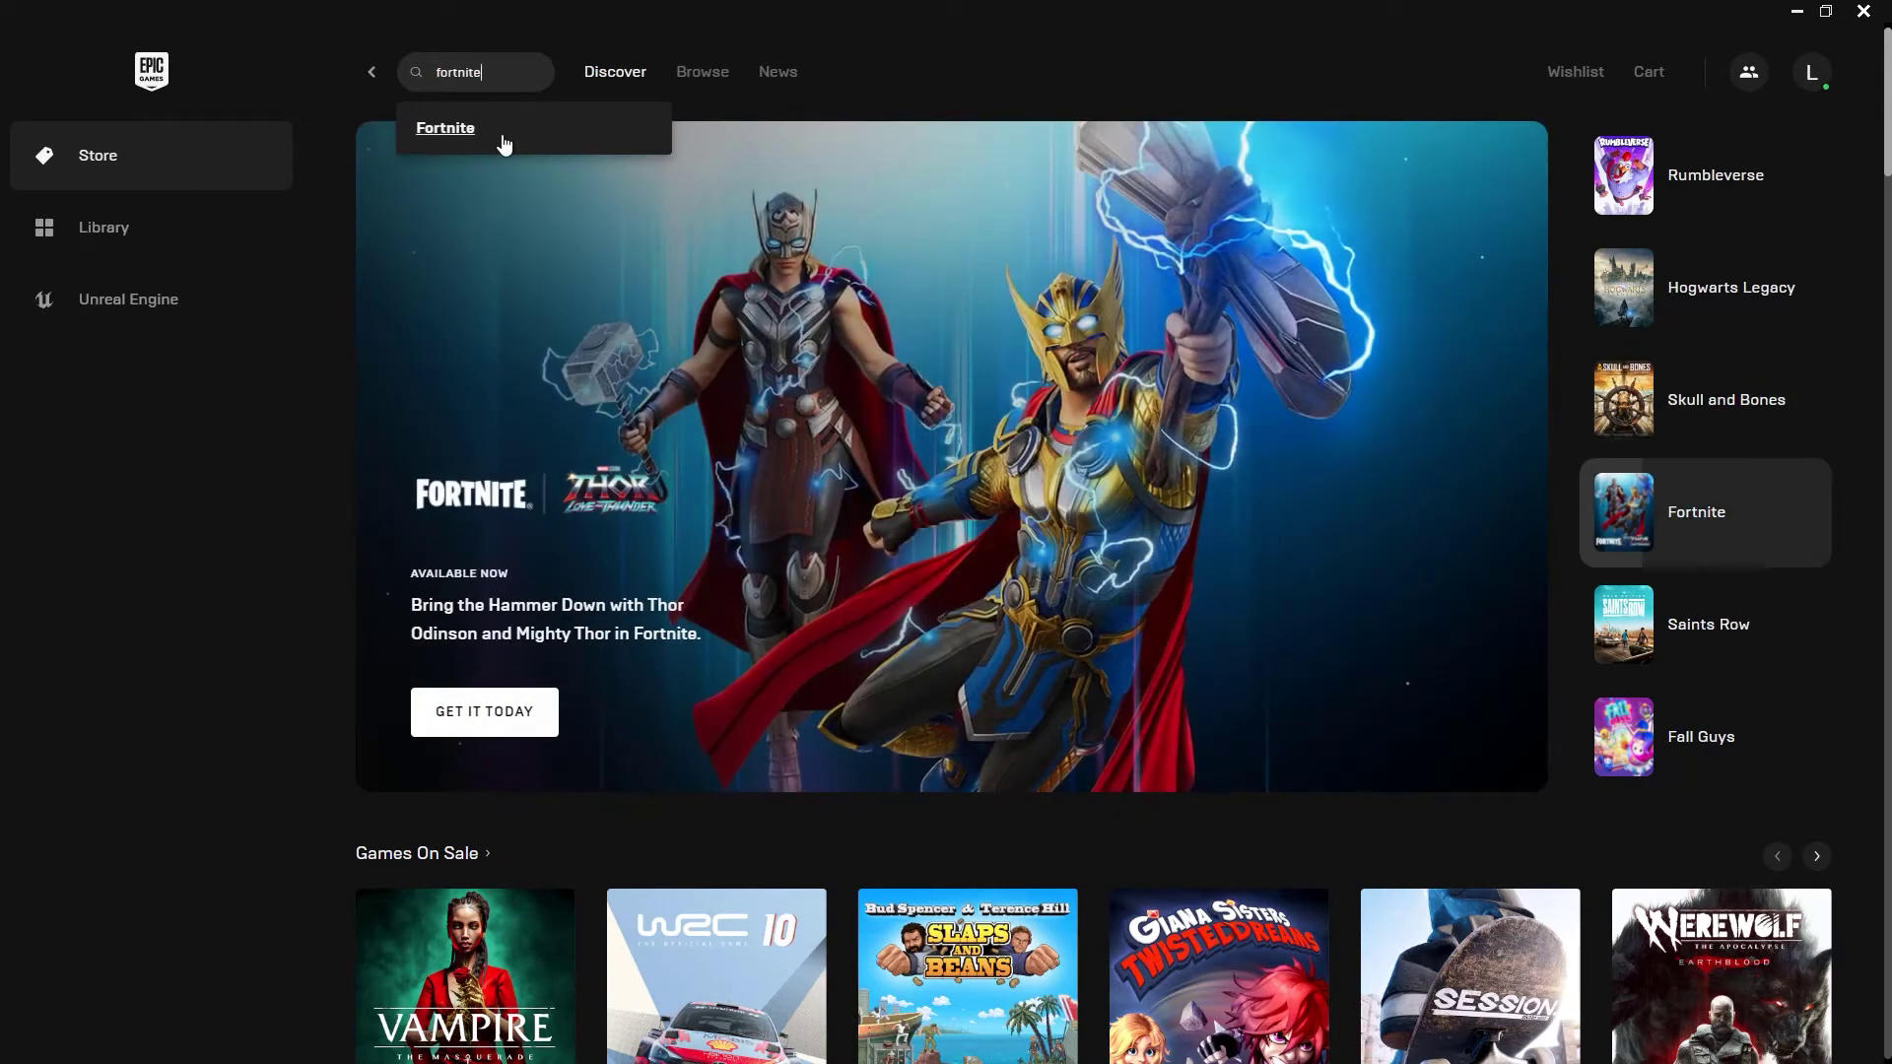
{"action": "left_click", "coordinate": [505, 138]}
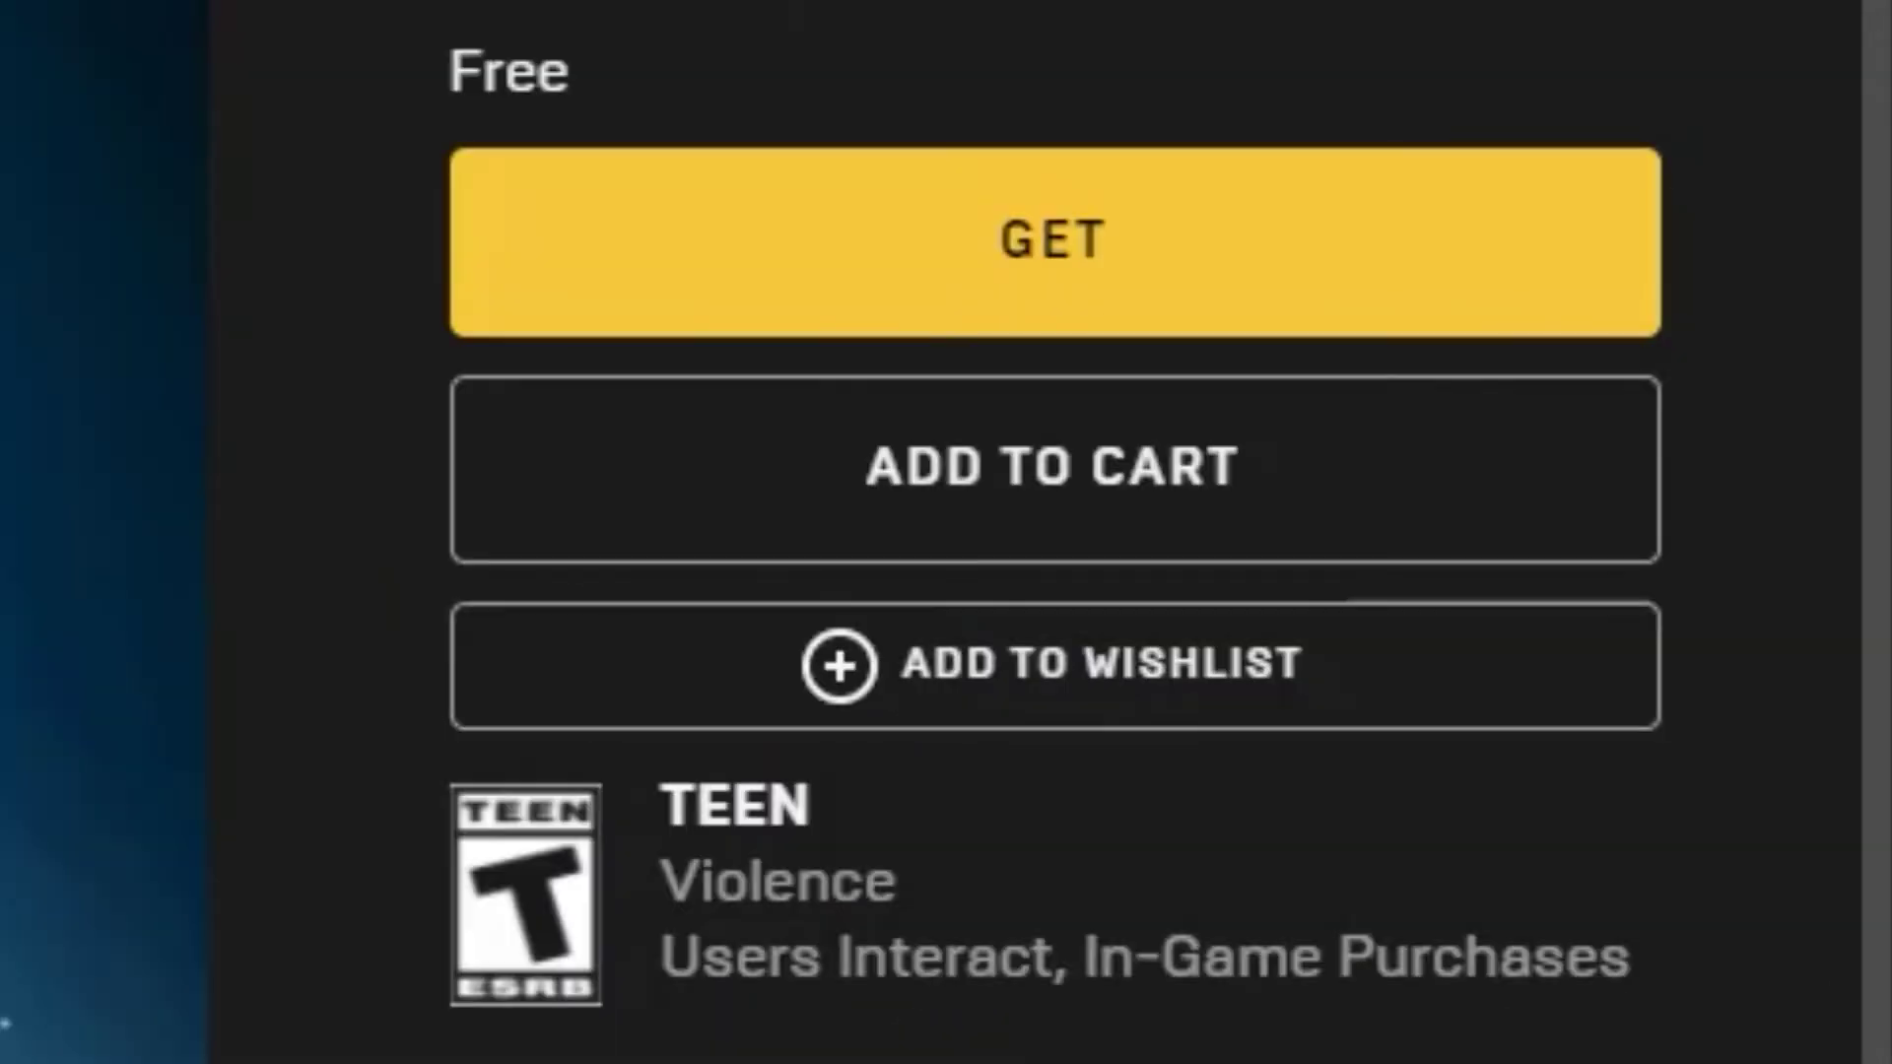
Get Fortnite for free, agreeing to the End User Licence Agreement and placing the order, and show its download progress
{"action": "left_click", "coordinate": [1079, 321]}
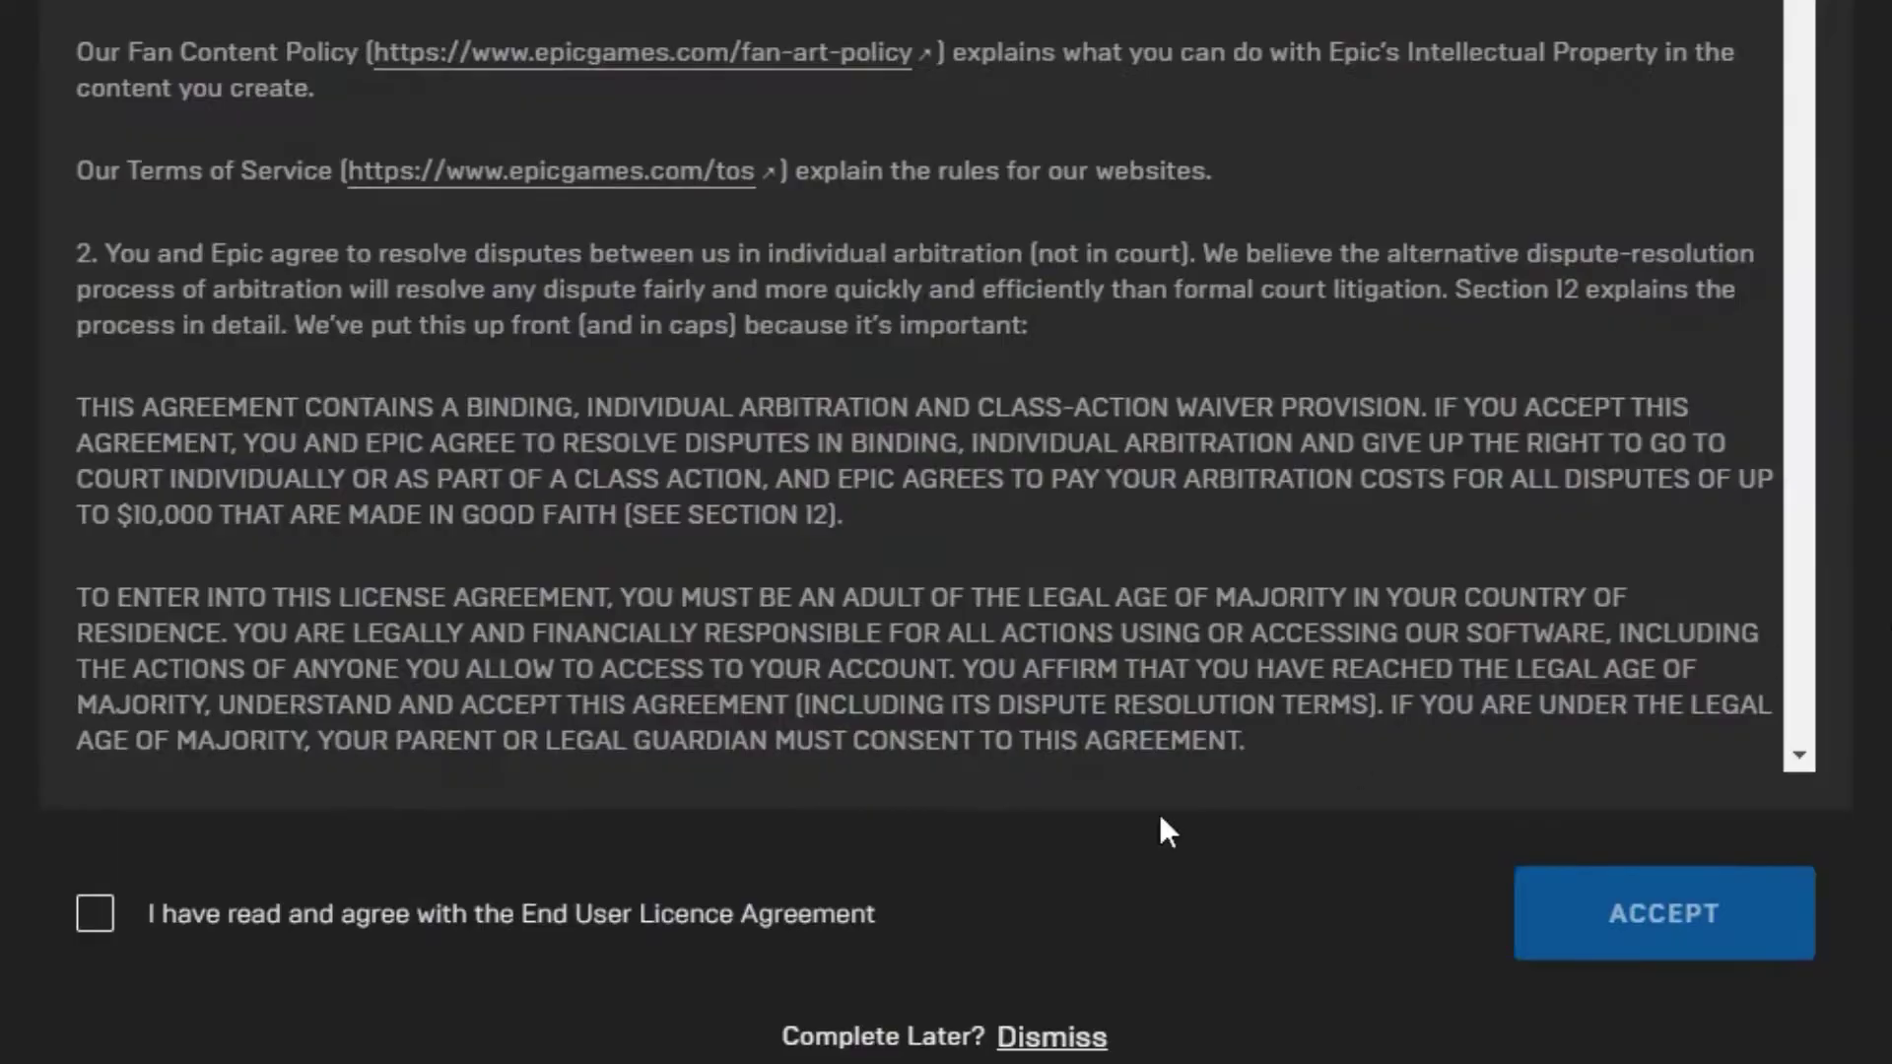
{"action": "left_click", "coordinate": [95, 919]}
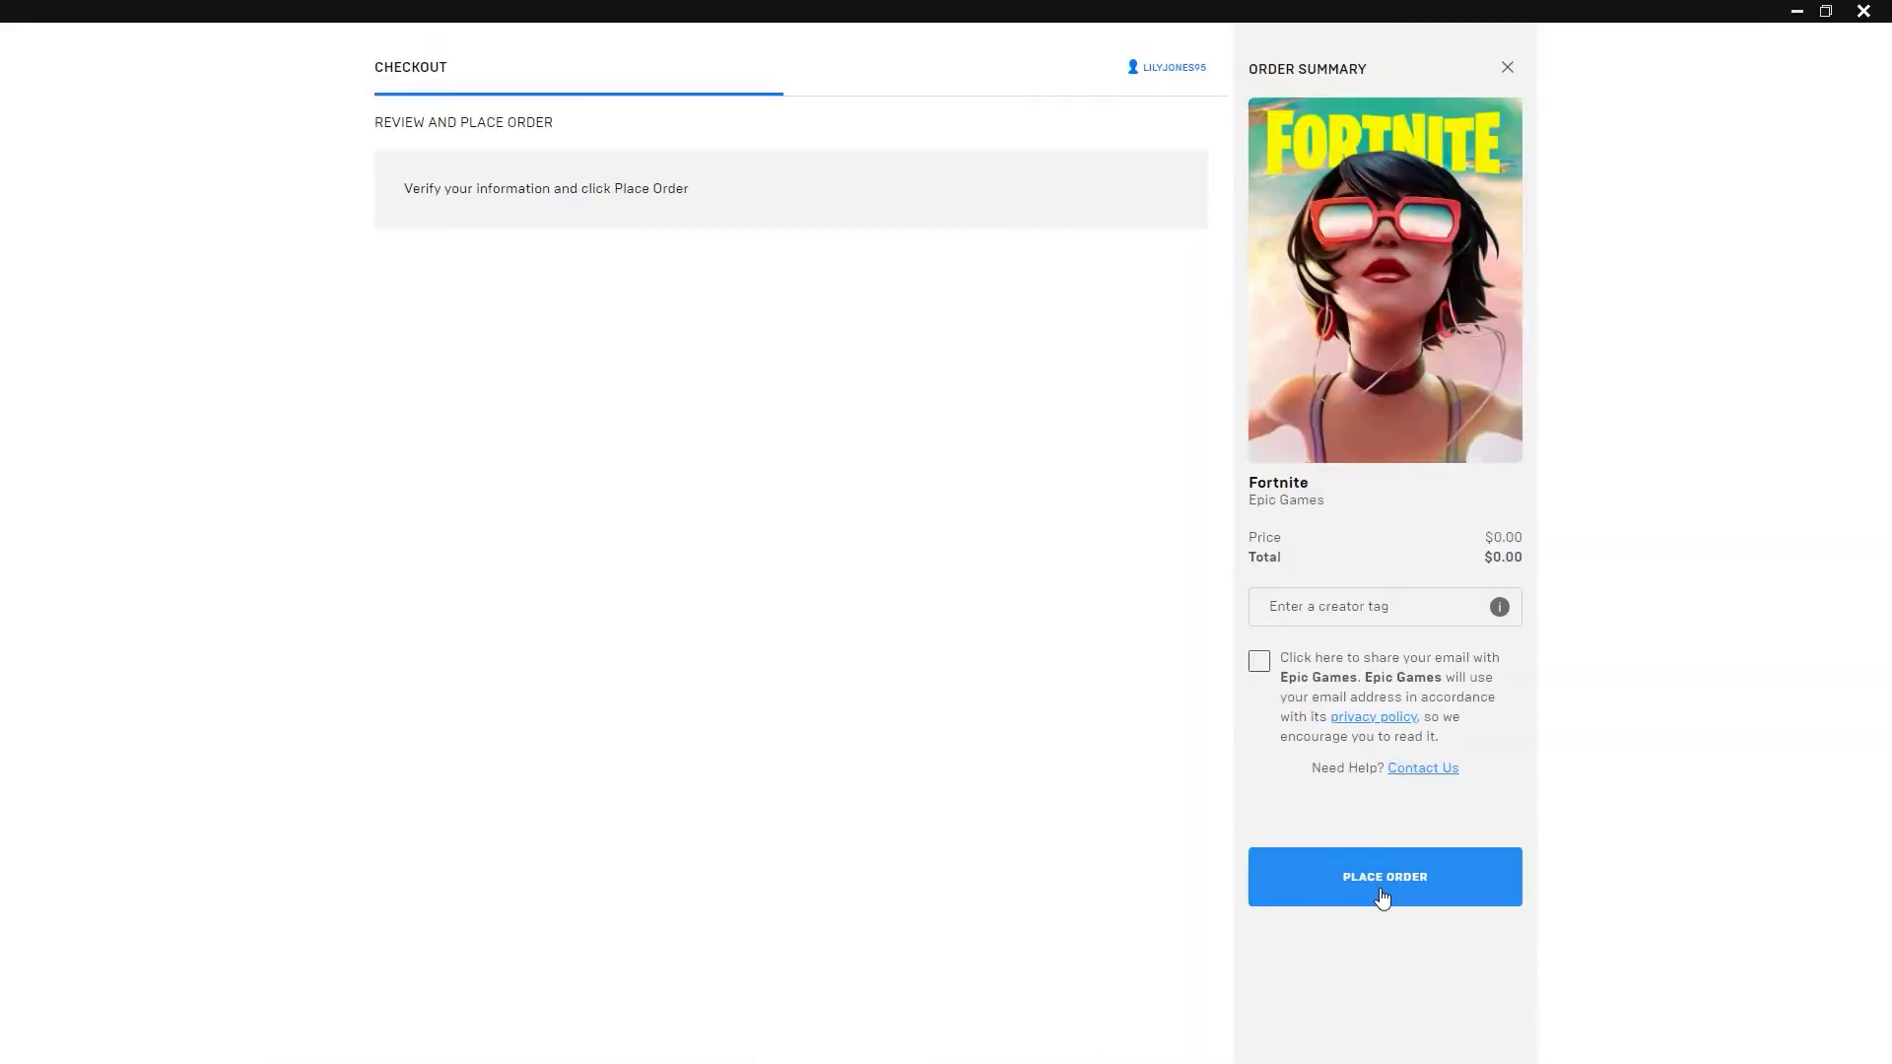
{"action": "left_click", "coordinate": [1382, 897]}
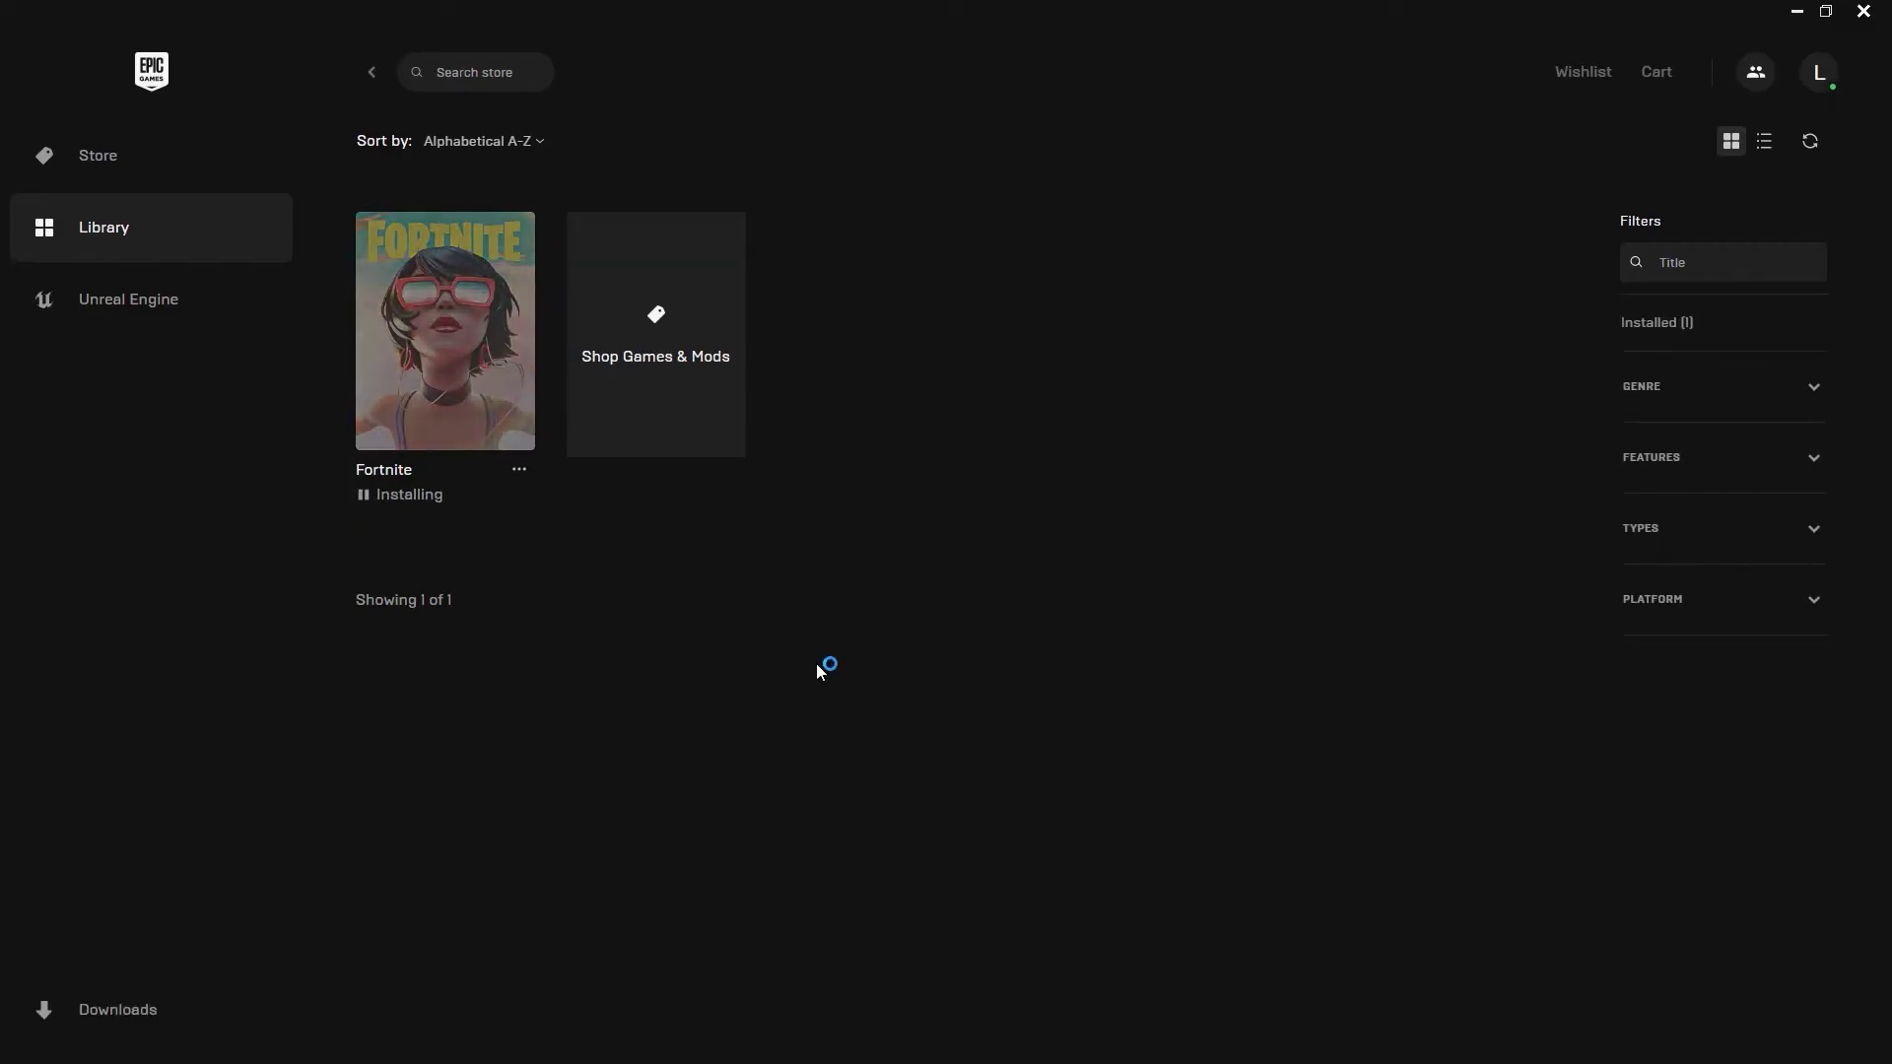
{"action": "left_click", "coordinate": [149, 995]}
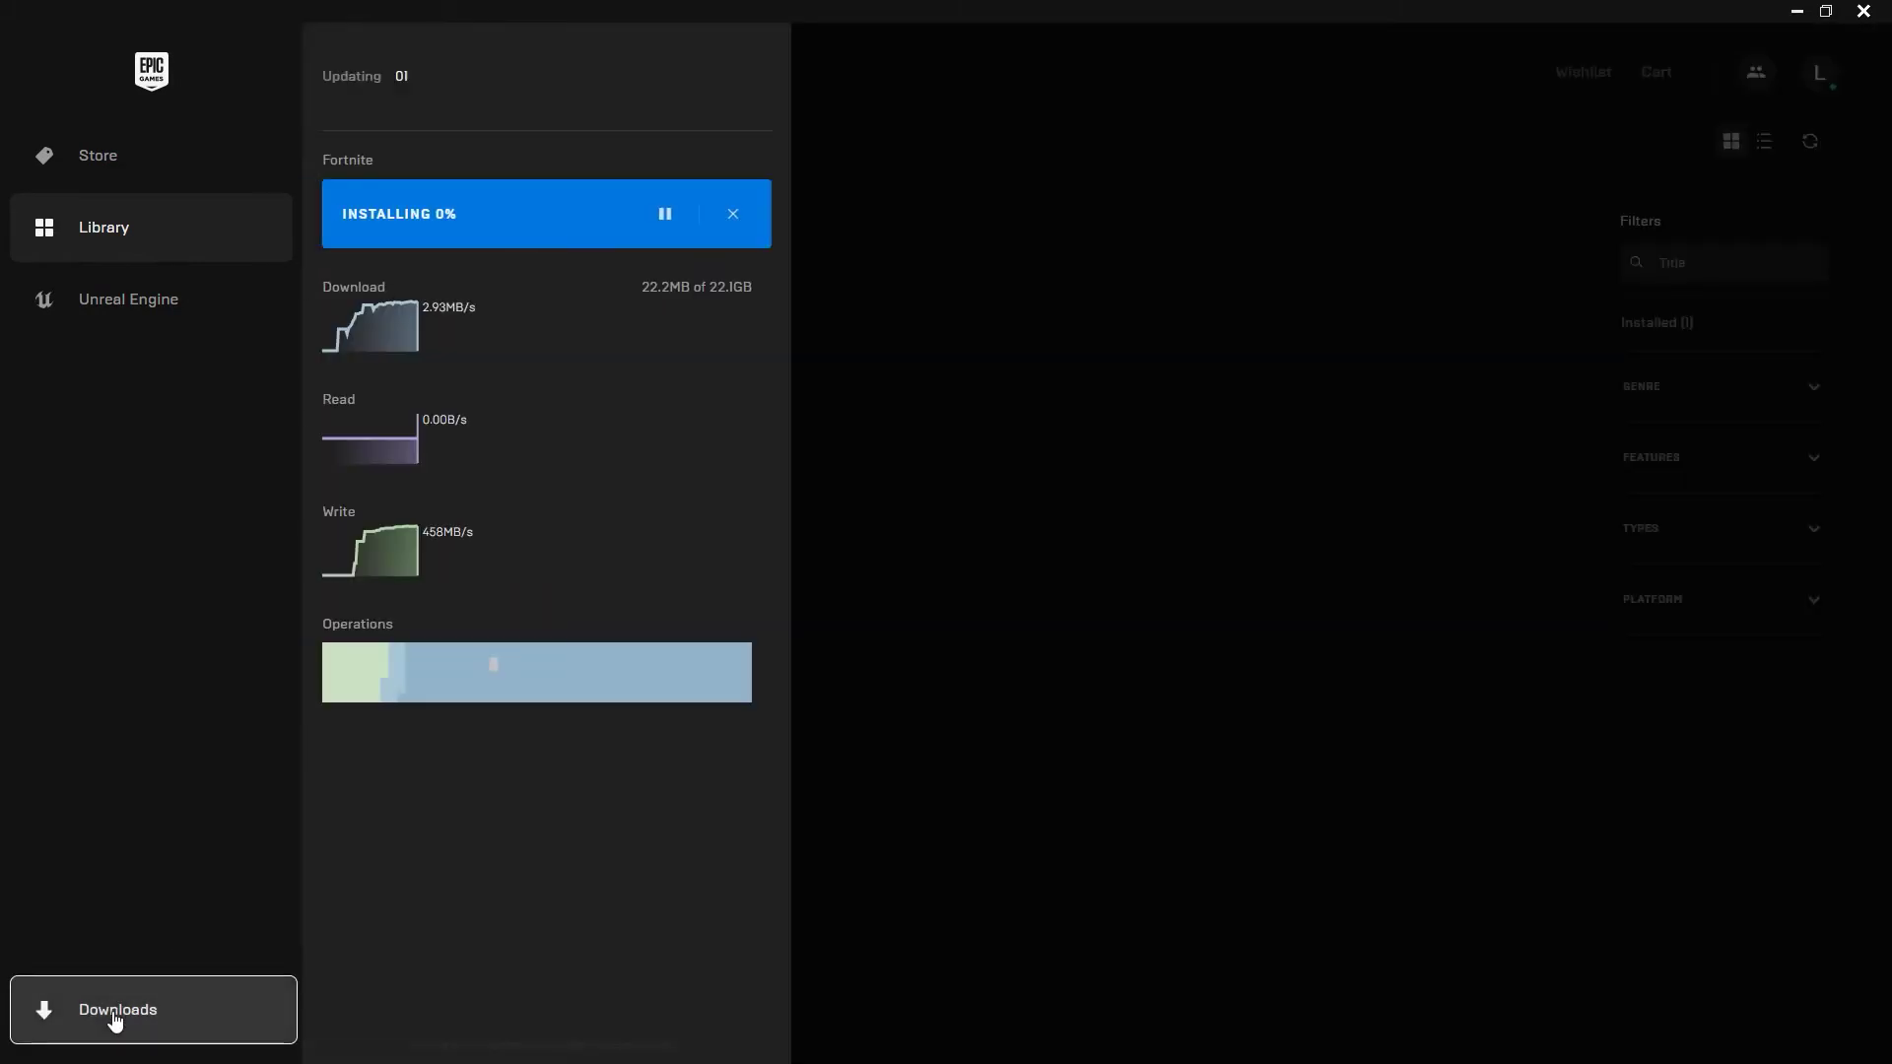